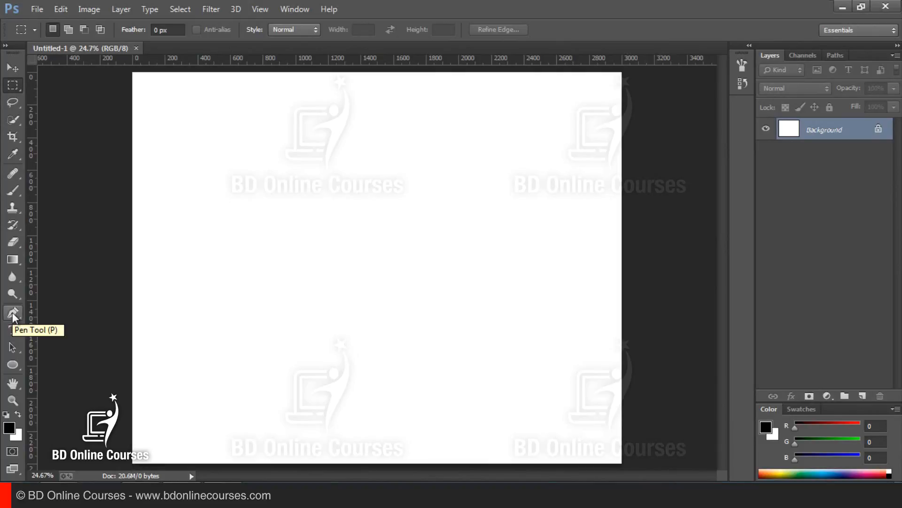
- Activate the Pen tool and set its drawing mode to Shape
click(13, 312)
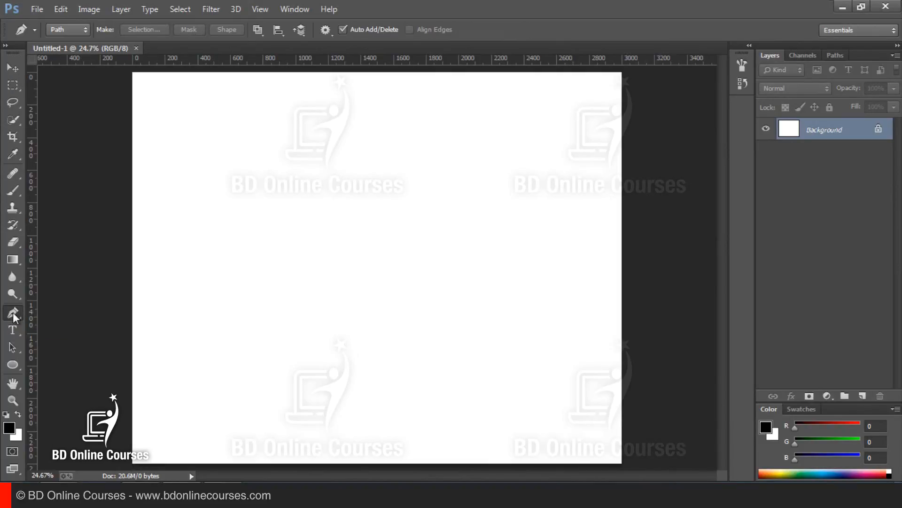
right_click(12, 312)
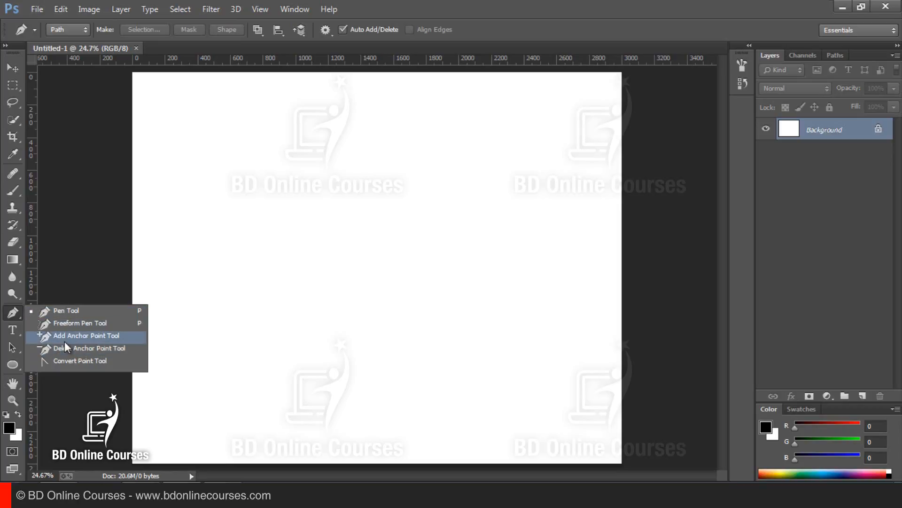
click(71, 312)
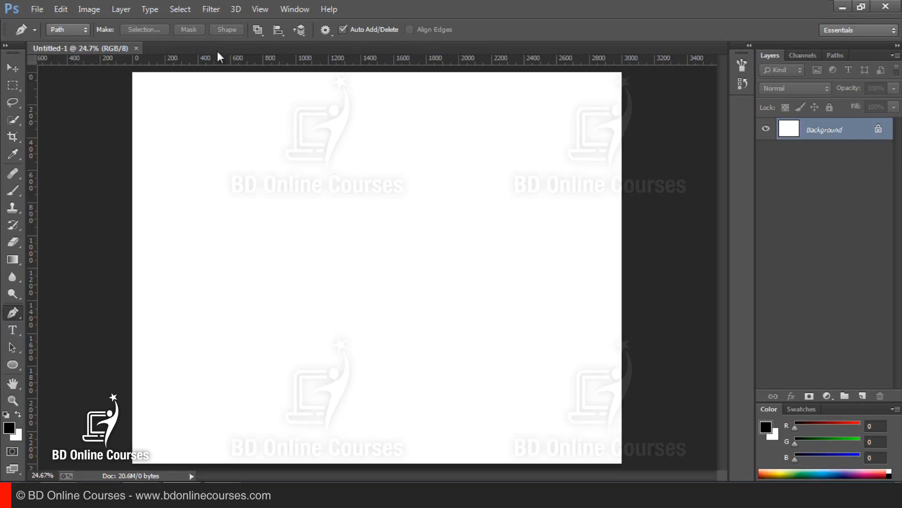
click(63, 29)
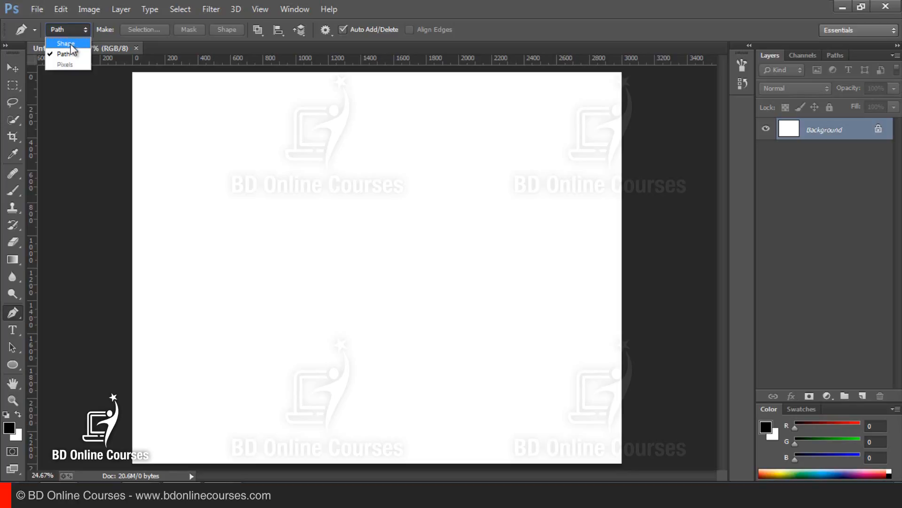
click(67, 27)
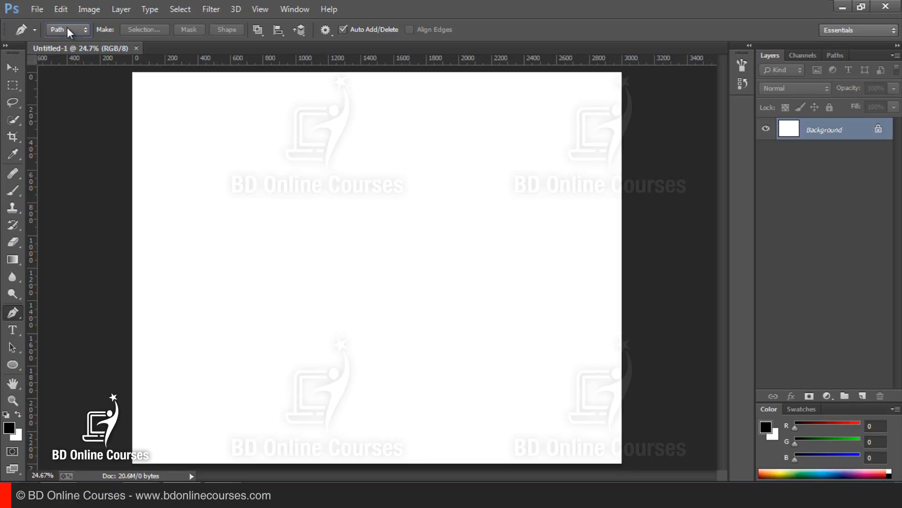
click(60, 30)
click(65, 44)
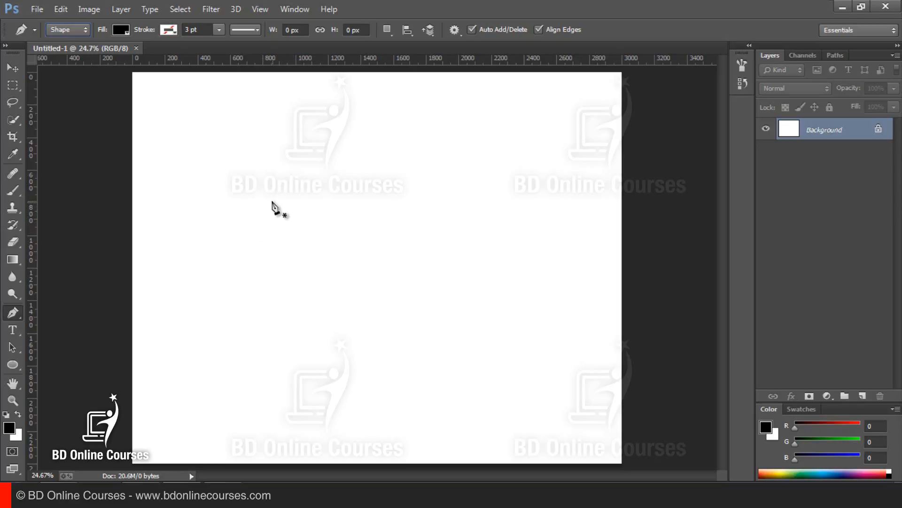
- Draw a closed black shape from curved Pen segments across the upper half of the canvas and delete its layer
drag(275, 186, 308, 190)
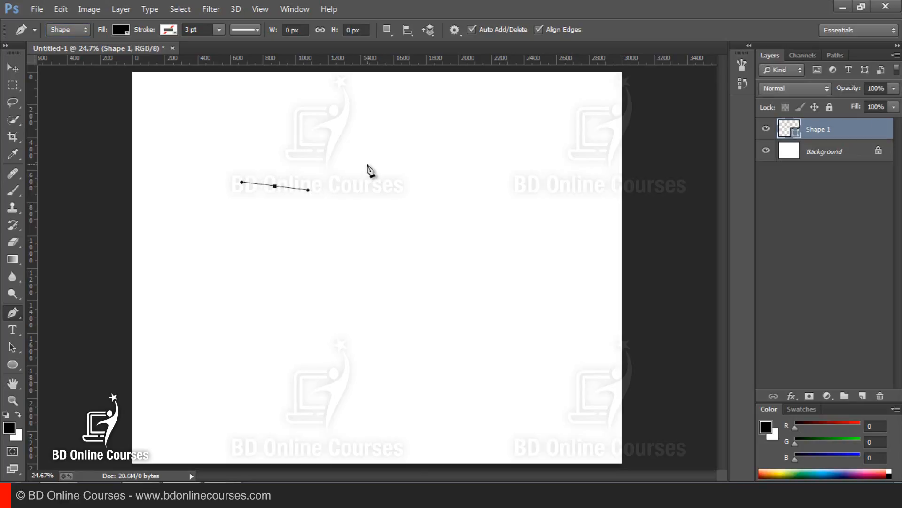
drag(372, 153, 388, 115)
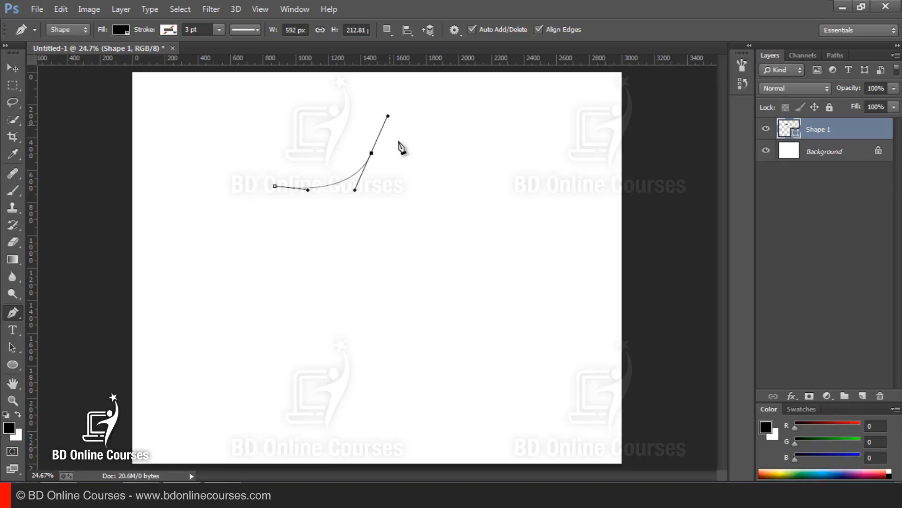
drag(488, 178, 501, 241)
drag(430, 273, 369, 239)
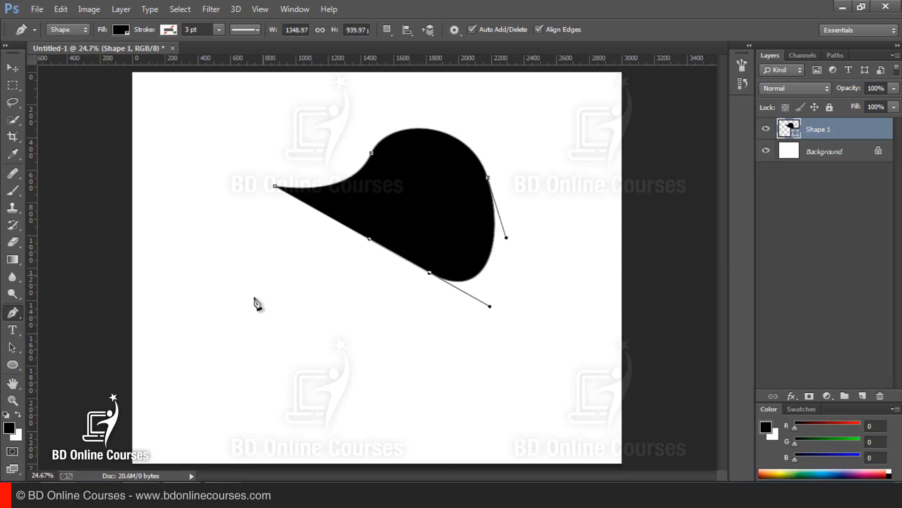
drag(264, 275, 251, 315)
drag(173, 246, 184, 167)
drag(275, 188, 371, 251)
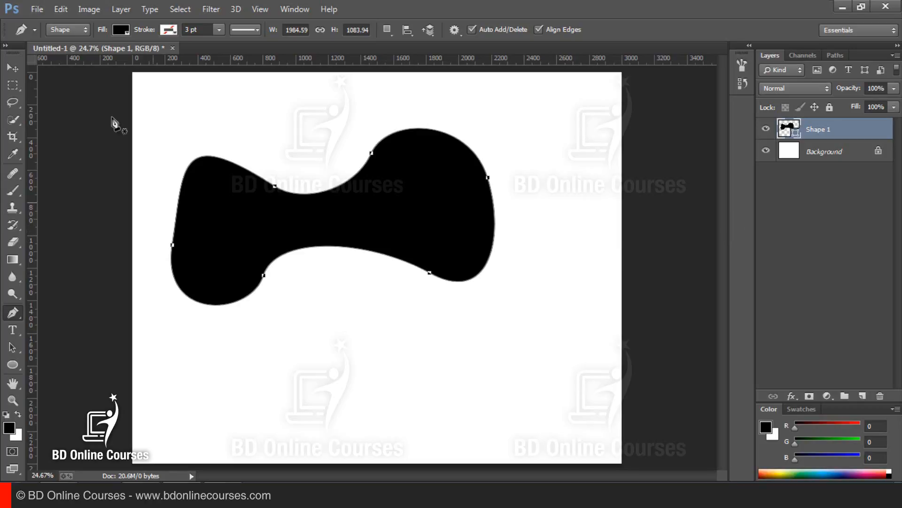
drag(832, 133, 881, 396)
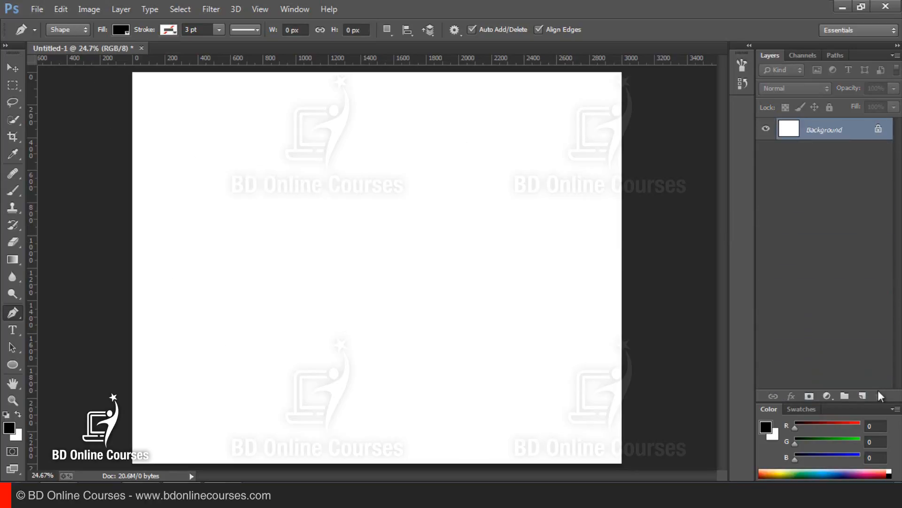
- Set the Pen tool to Path mode and draw a closed spoon-like outline with a straight-edged bent handle and a curved bowl
click(70, 29)
click(66, 54)
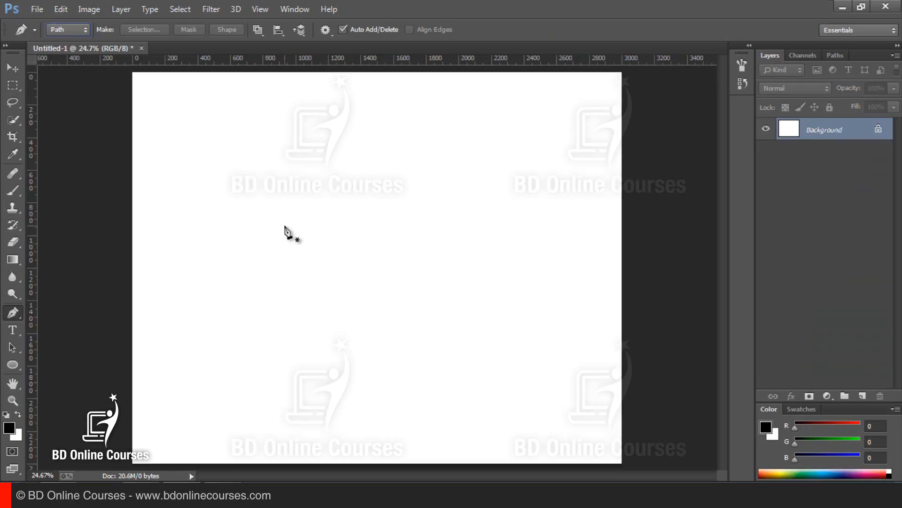
click(243, 231)
click(297, 177)
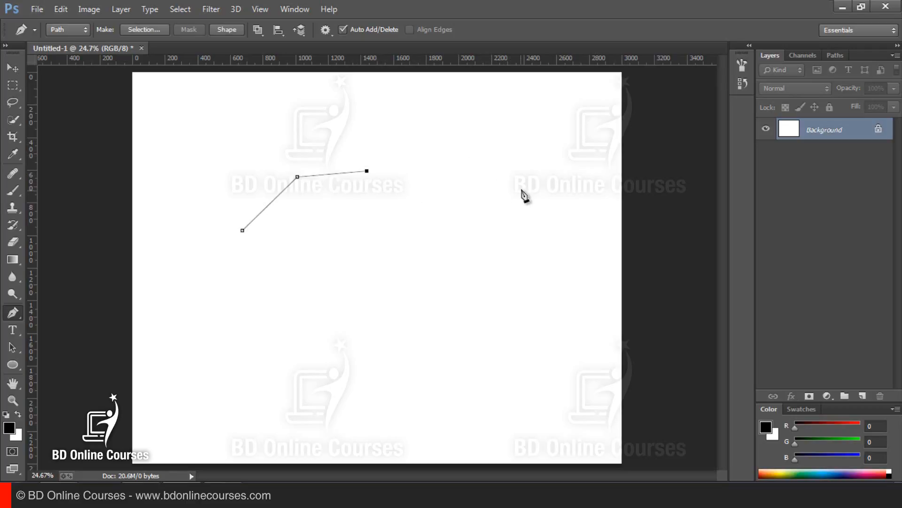
drag(459, 139, 524, 153)
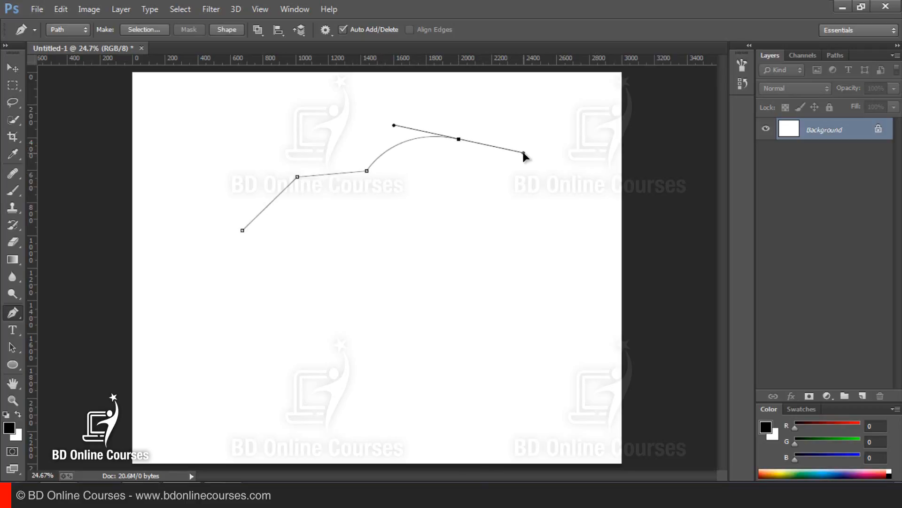
click(502, 238)
drag(503, 237, 476, 271)
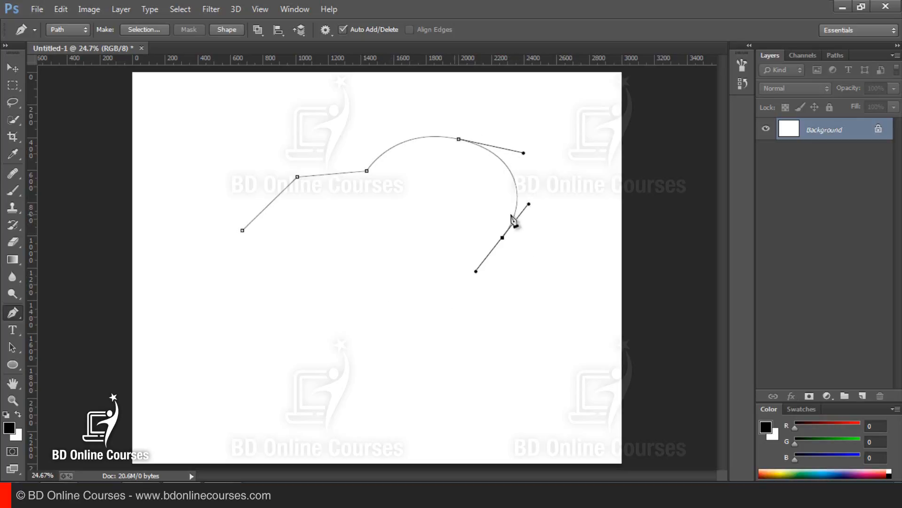
click(374, 199)
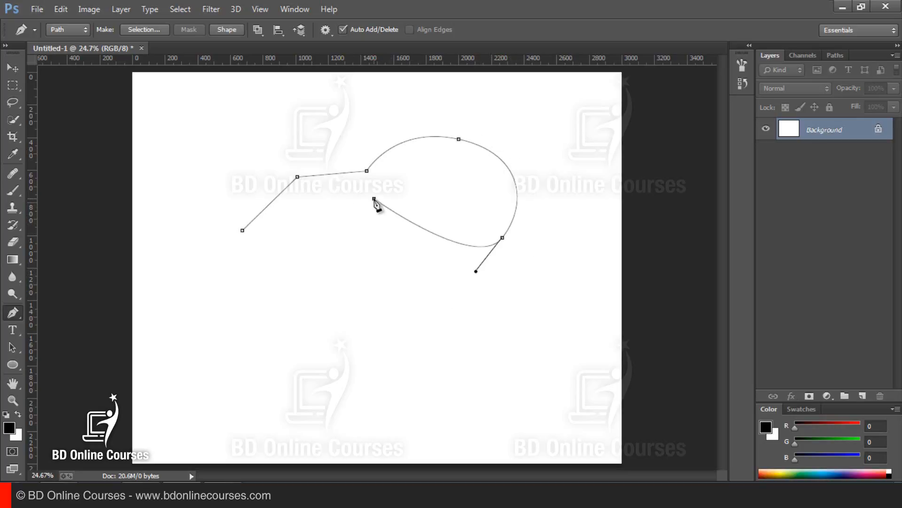
click(306, 204)
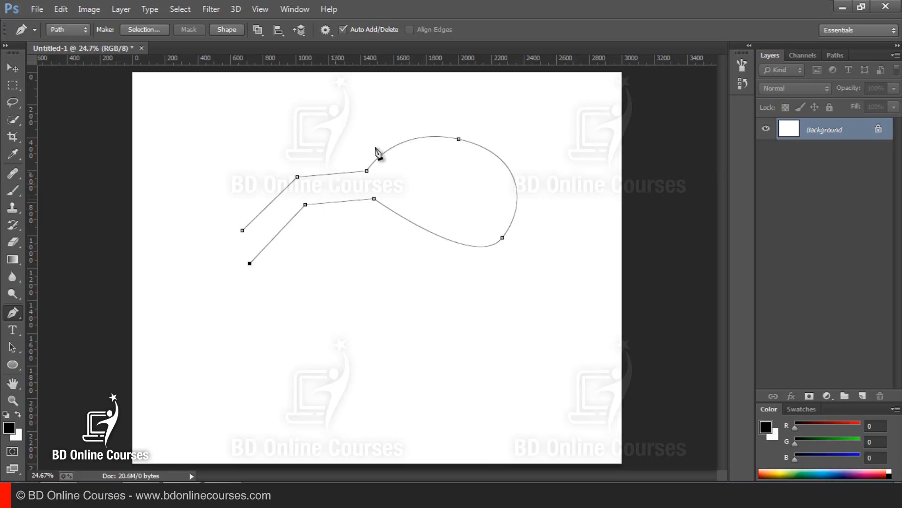
click(242, 231)
- Add a new layer and load the work path as a selection
click(863, 397)
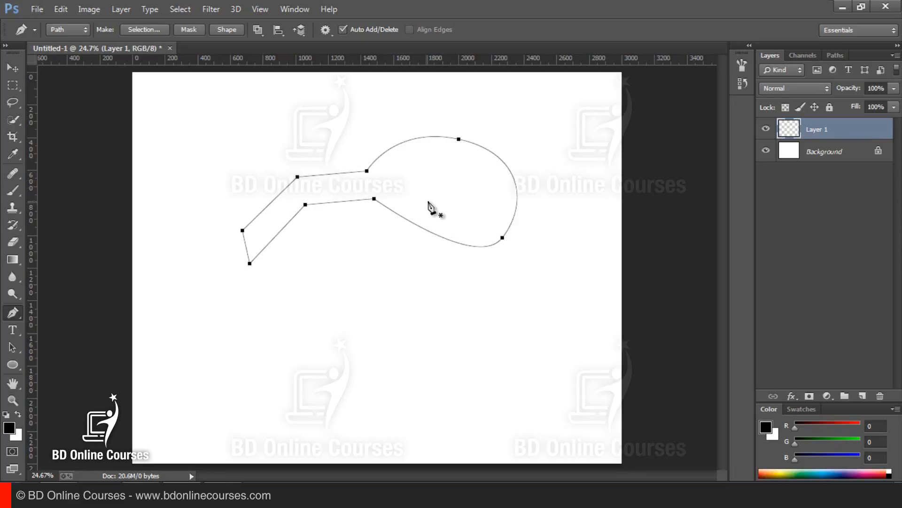
right_click(433, 177)
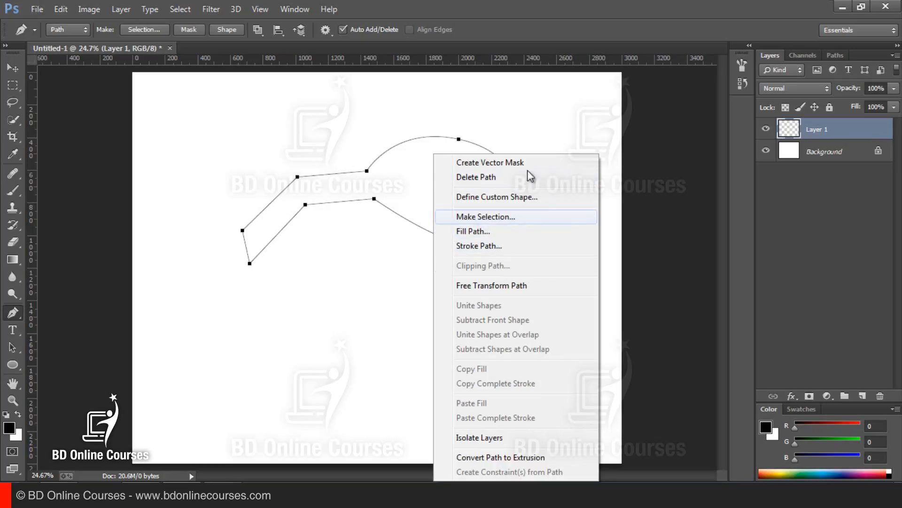
click(577, 18)
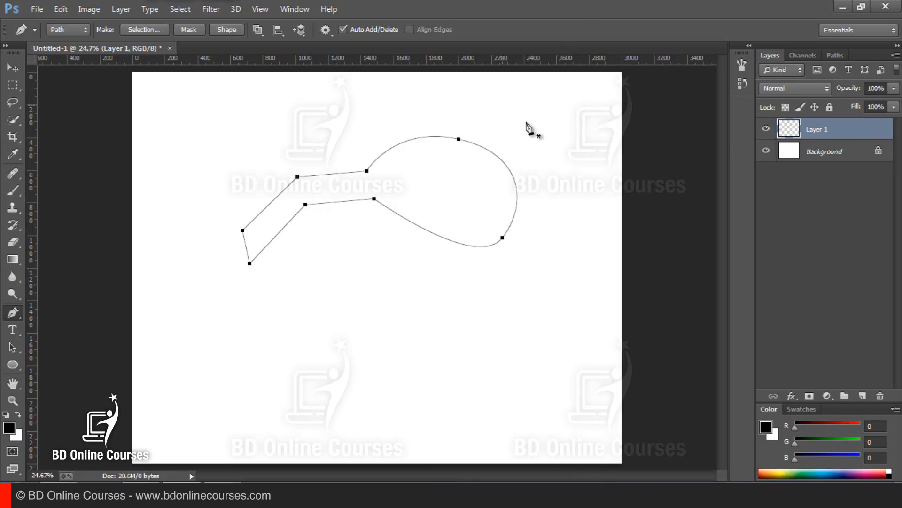
click(839, 55)
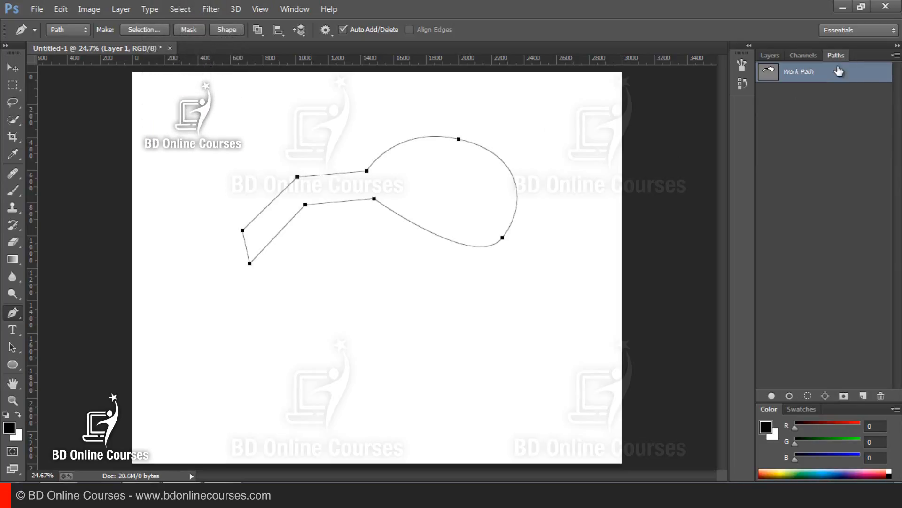
click(284, 9)
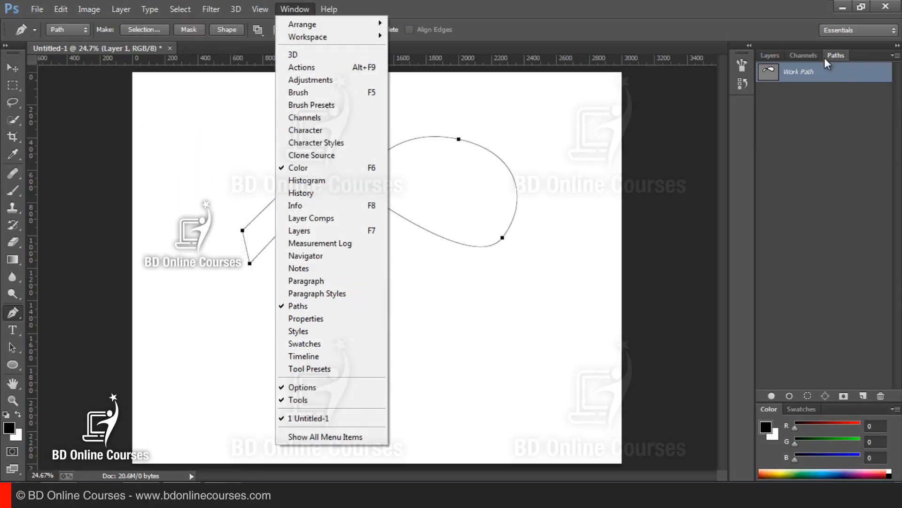
click(838, 55)
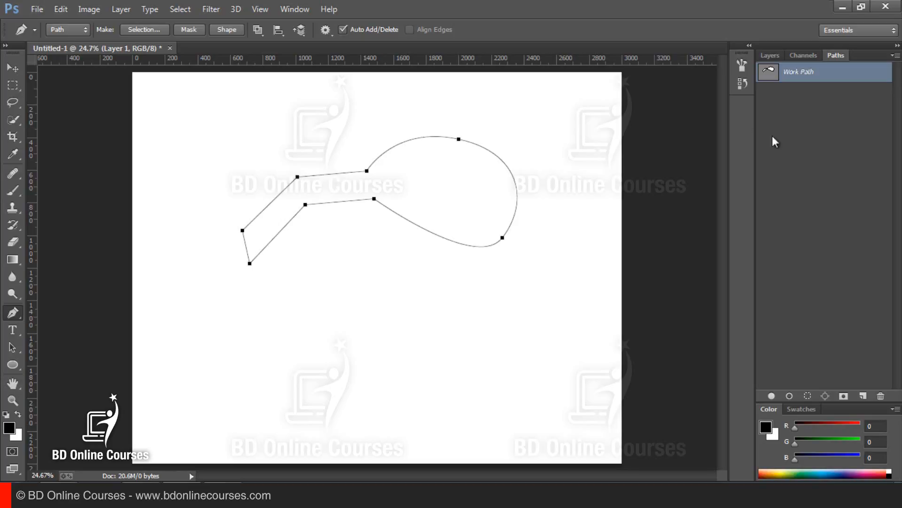
click(808, 395)
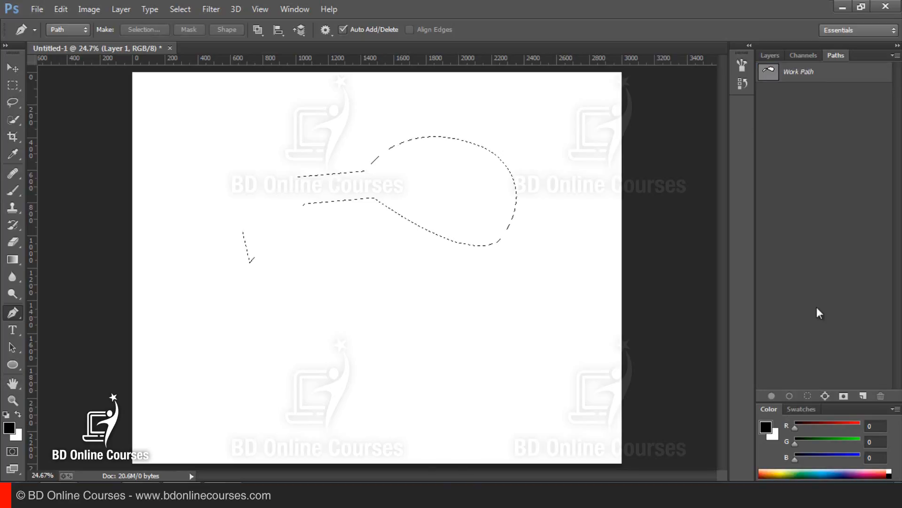
- Set the foreground colour to red (R 185) and fill the selection with it on the new layer
click(770, 55)
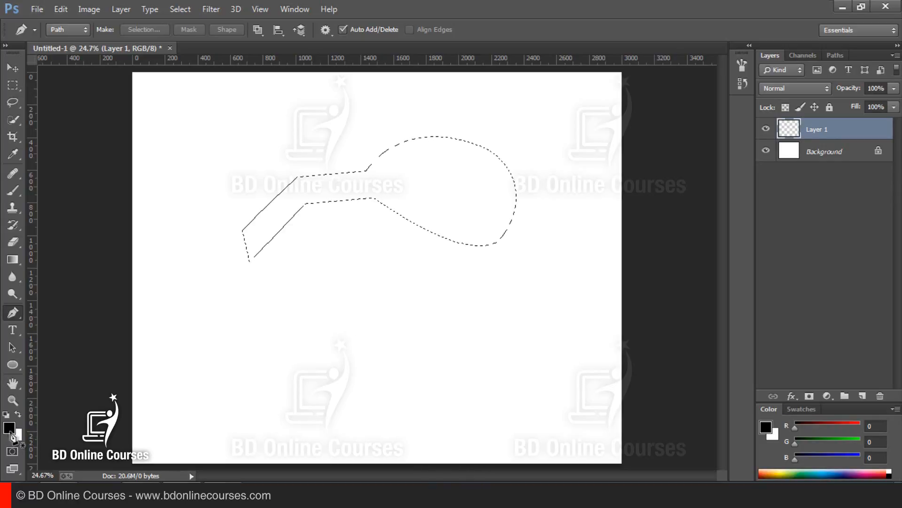
drag(820, 423, 842, 421)
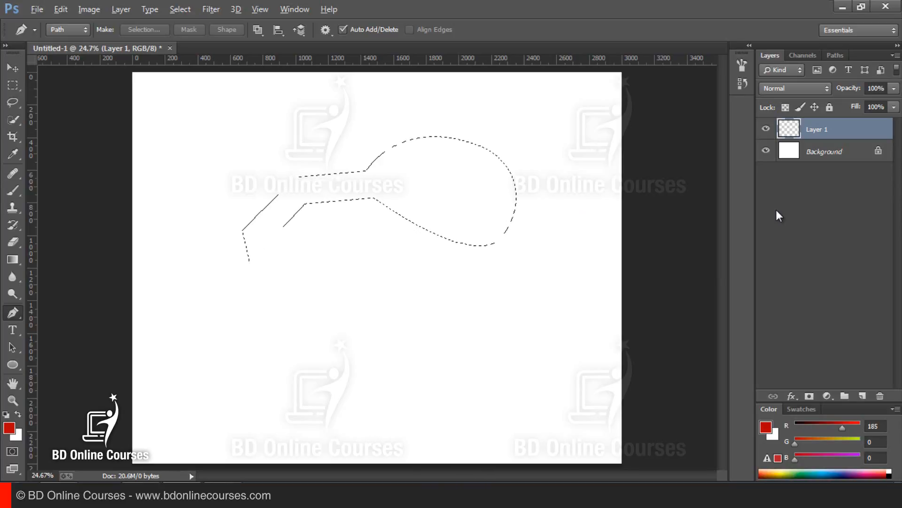
key(alt+BackSpace)
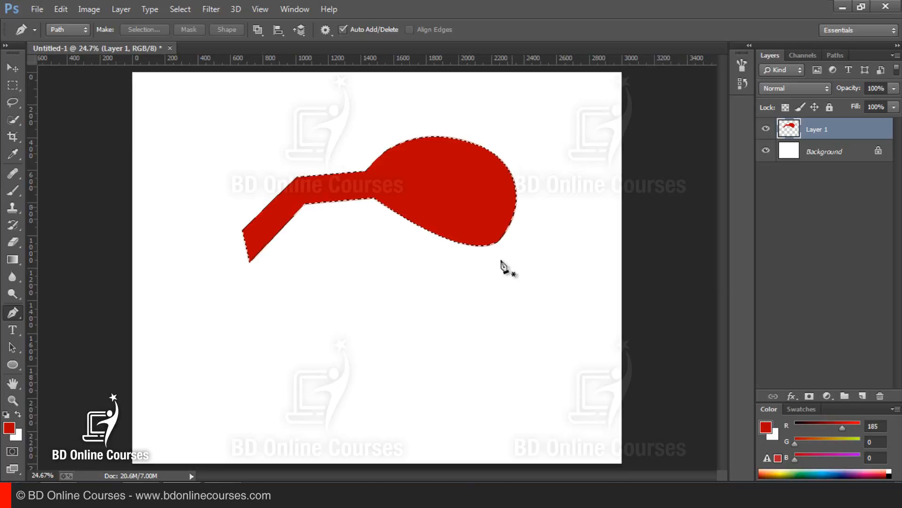
- Deselect the filled area and delete the layer holding the red shape
click(14, 86)
drag(47, 87, 358, 136)
click(598, 213)
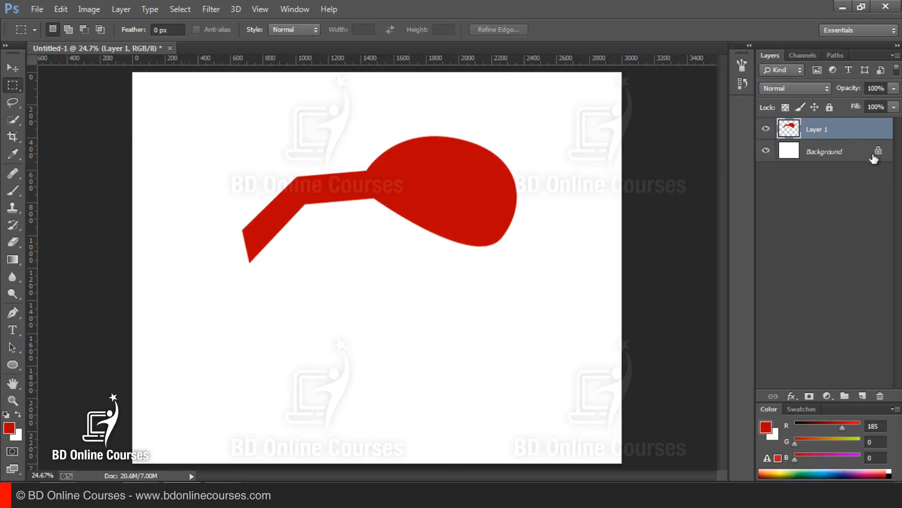
drag(840, 130, 880, 396)
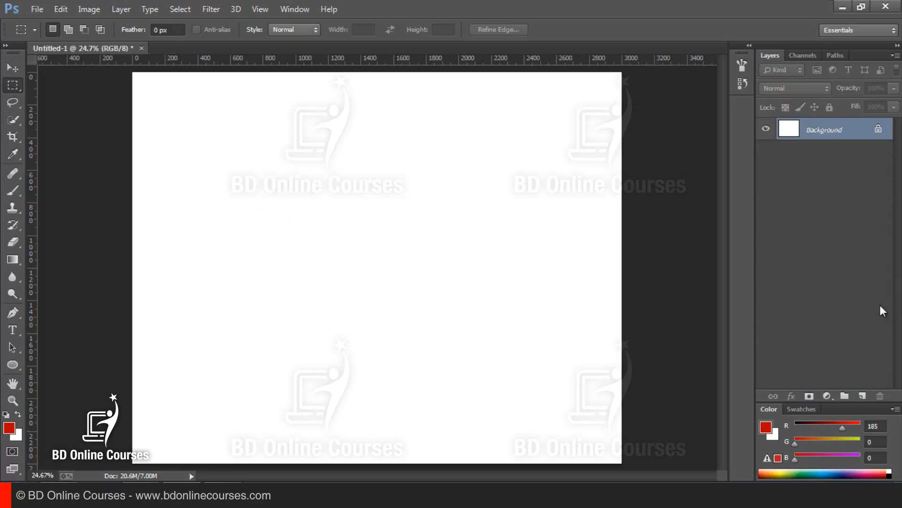
- Activate the work path and draw a closed wavy S-shaped outline below the spoon-like one with the Freeform Pen tool
click(839, 55)
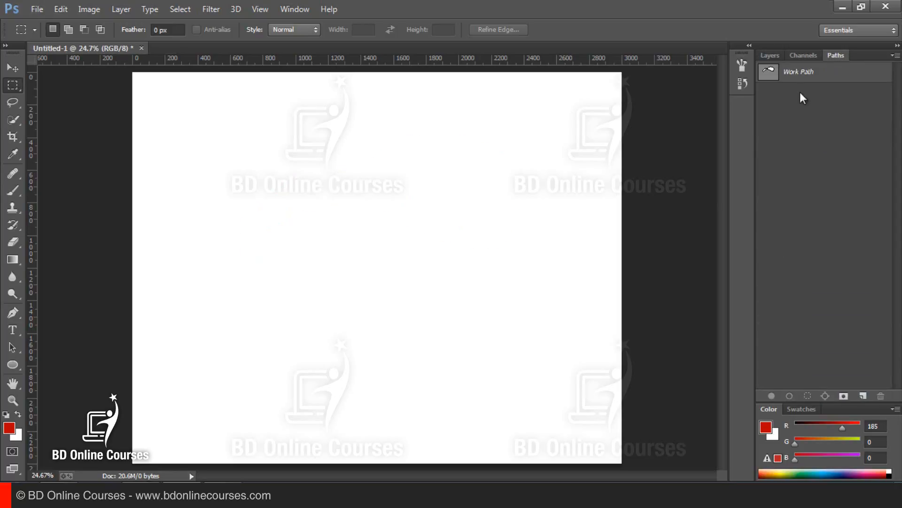
click(805, 75)
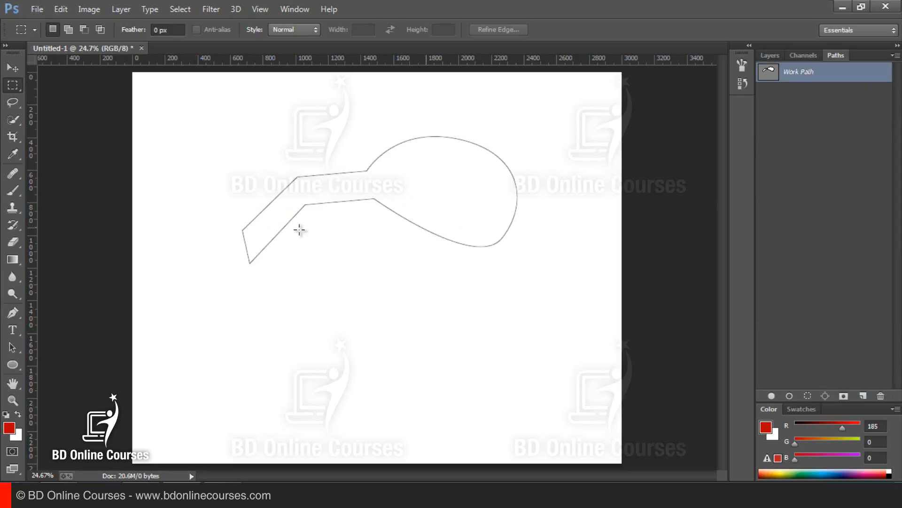
click(11, 311)
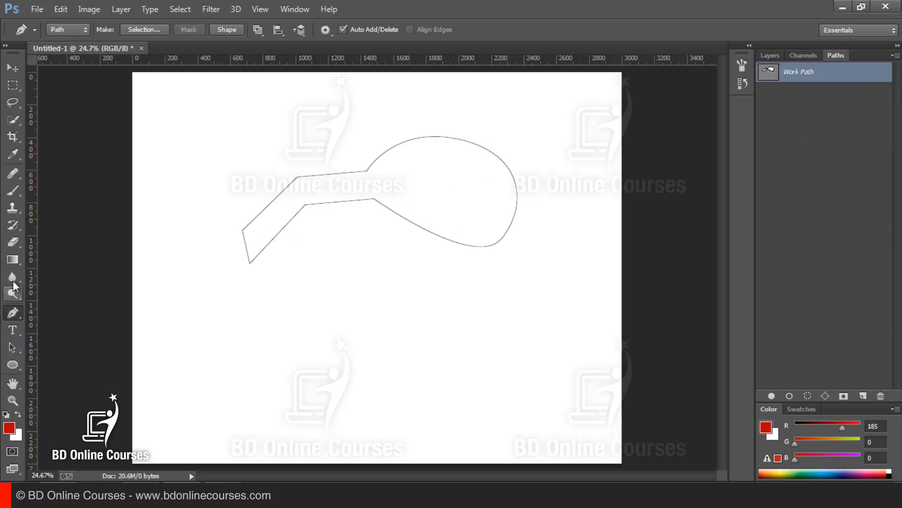
right_click(11, 311)
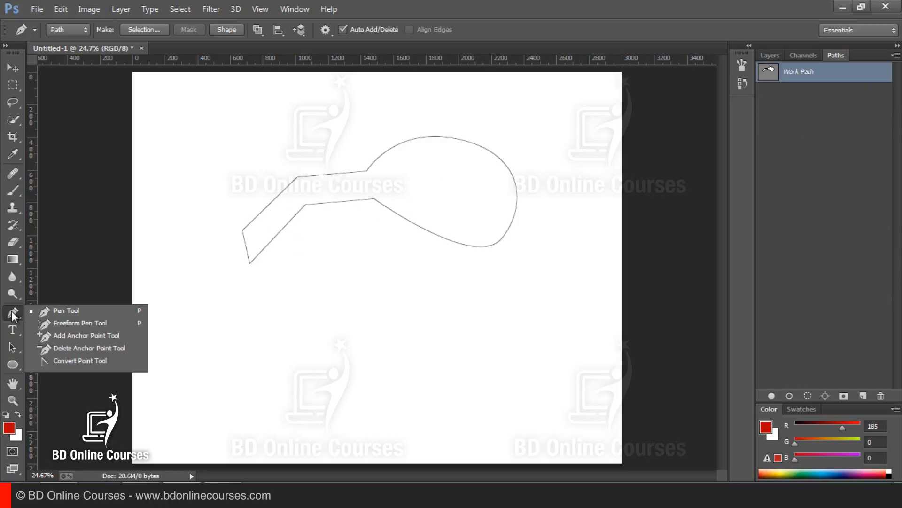
click(94, 326)
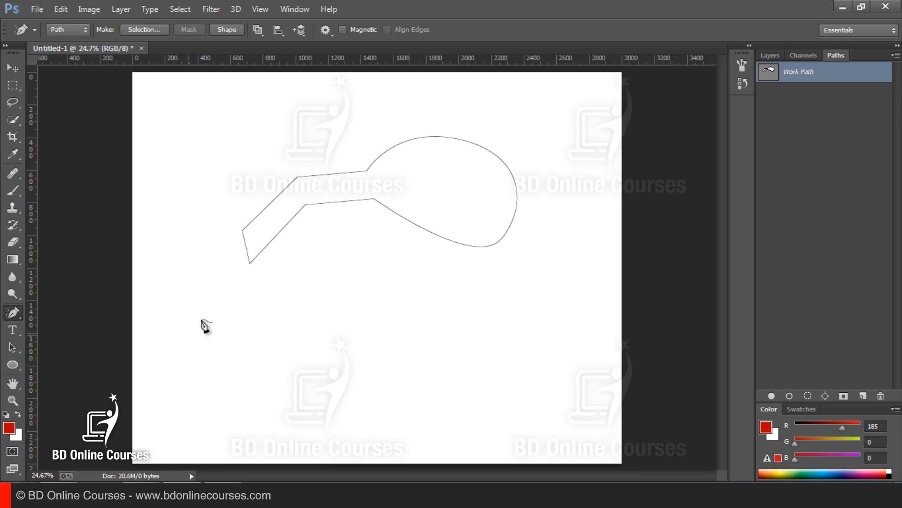
mouse_move(189, 302)
mouse_down()
mouse_move(188, 322)
mouse_move(221, 344)
mouse_move(331, 280)
mouse_move(391, 284)
mouse_move(439, 319)
mouse_move(403, 311)
mouse_move(318, 321)
mouse_move(255, 372)
mouse_move(157, 347)
mouse_move(171, 304)
mouse_move(189, 301)
mouse_up()
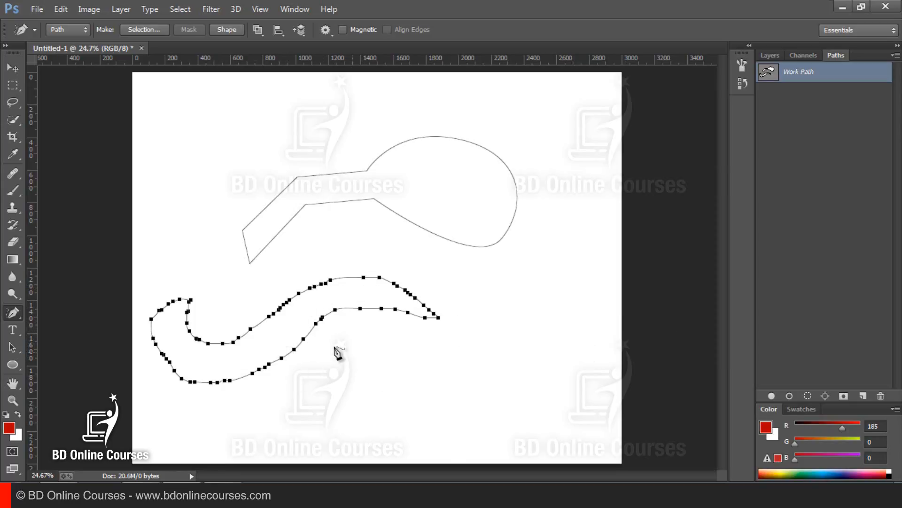
- Step back to remove the wavy freeform outline and reactivate the work path with the spoon-like shape
click(13, 313)
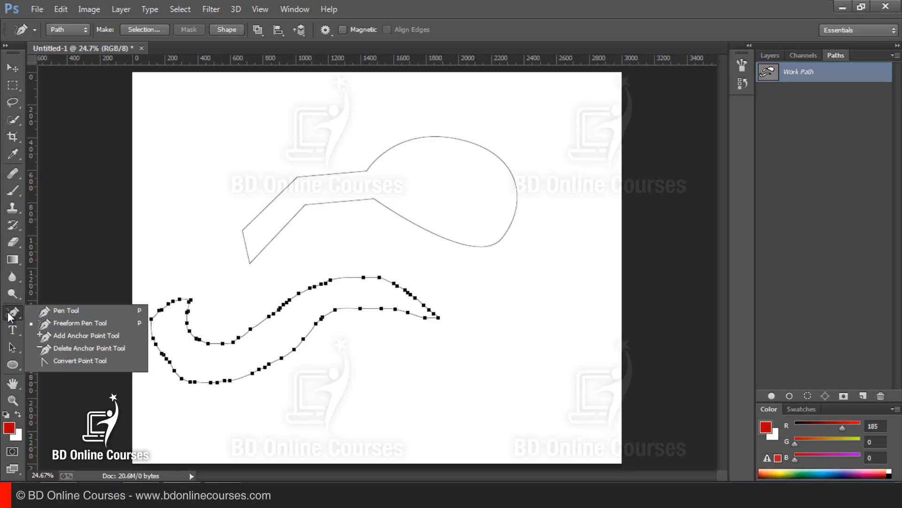
click(70, 323)
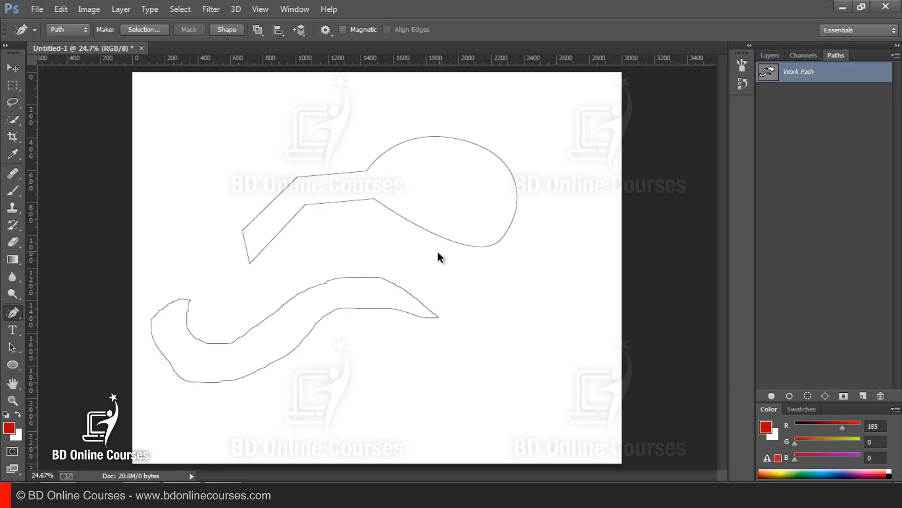
click(51, 11)
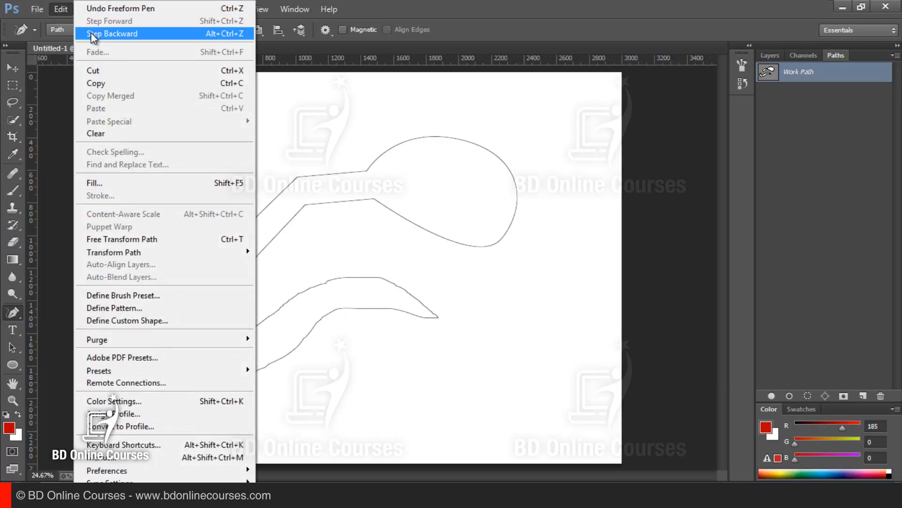
click(91, 32)
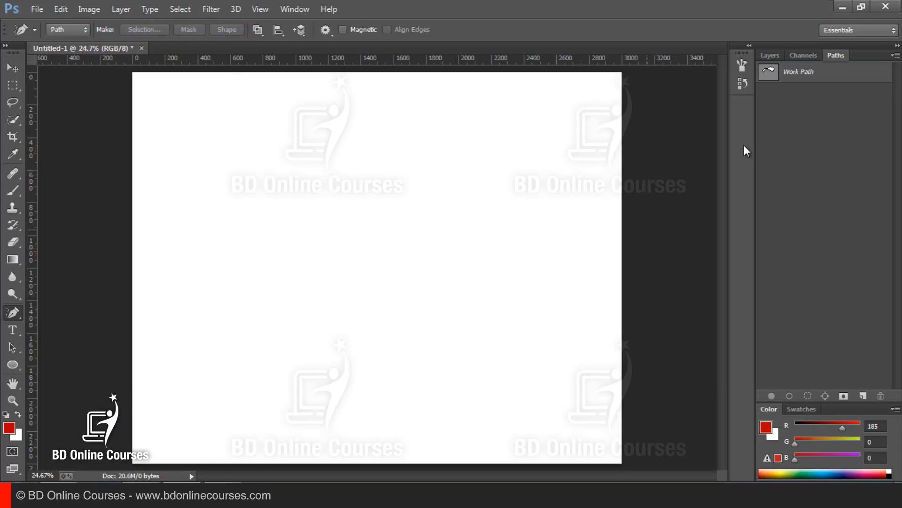
click(800, 73)
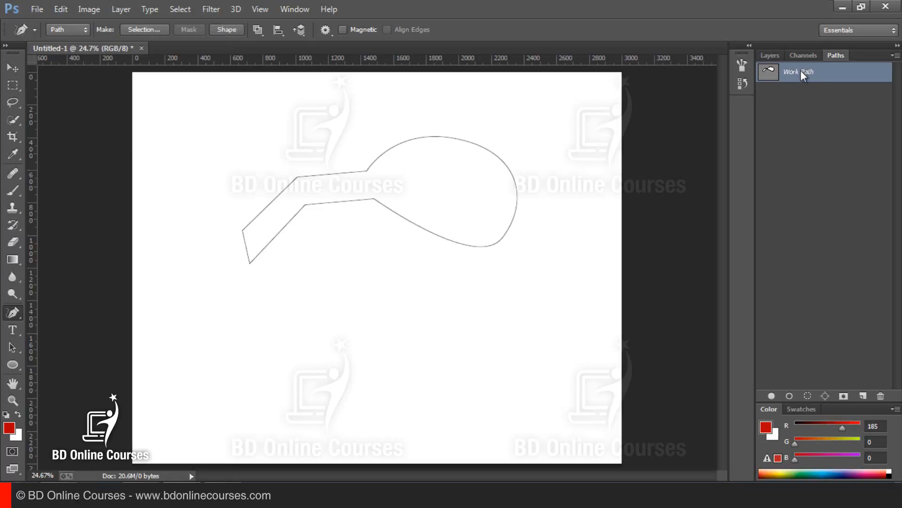
- With the Add Anchor Point tool, add two points along the bowl's upper curve and pull the right-hand one outward
right_click(8, 314)
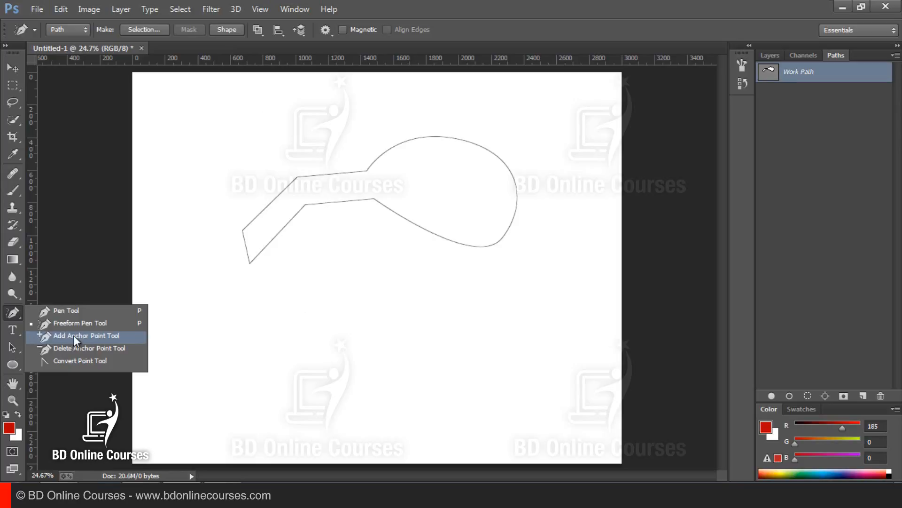
click(100, 334)
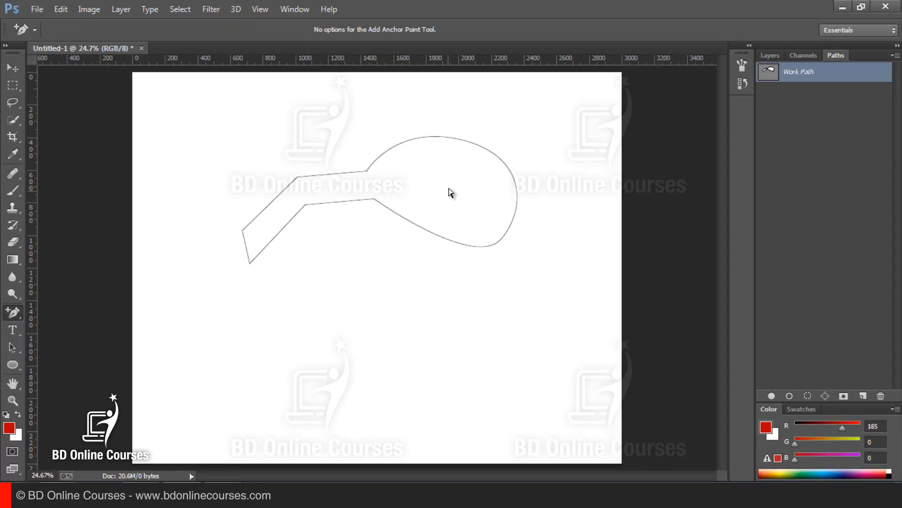
click(442, 136)
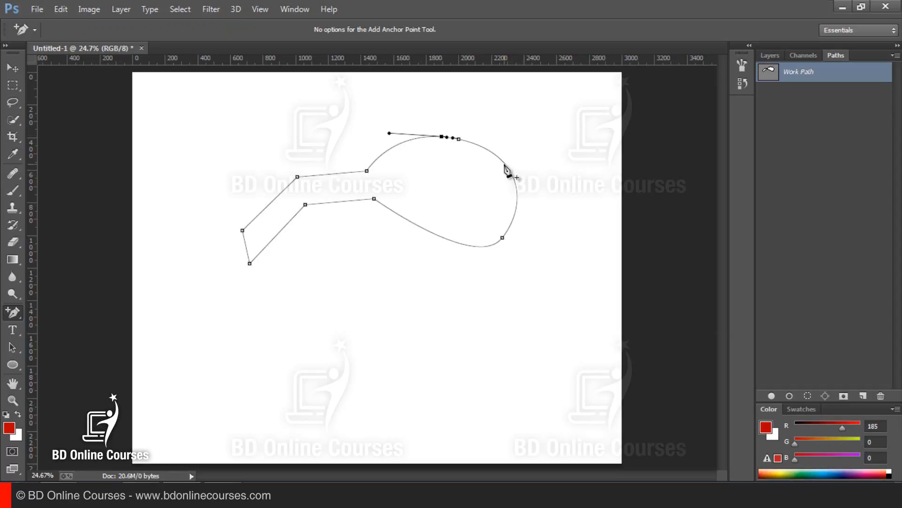
click(504, 164)
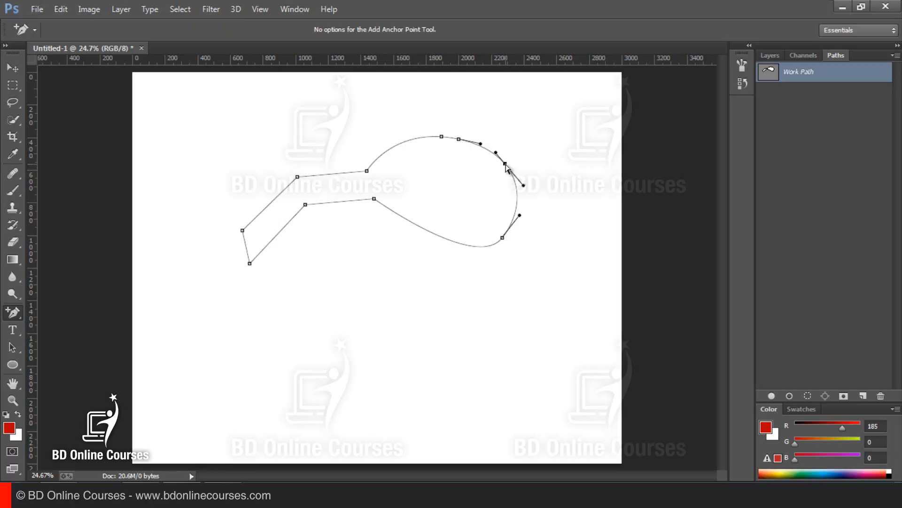
drag(505, 164, 522, 156)
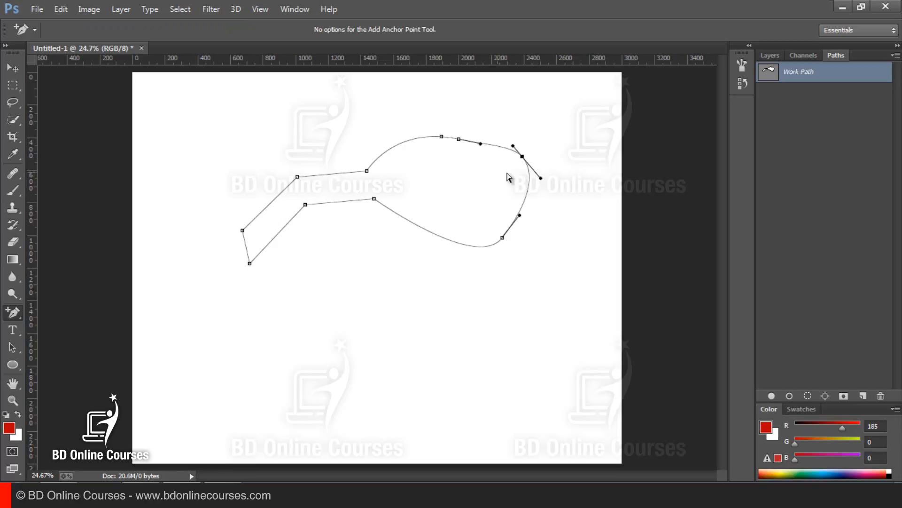
- Add anchor points on the bowl's upper-left and lower-left curves and pull each outward to widen the bowl
click(410, 141)
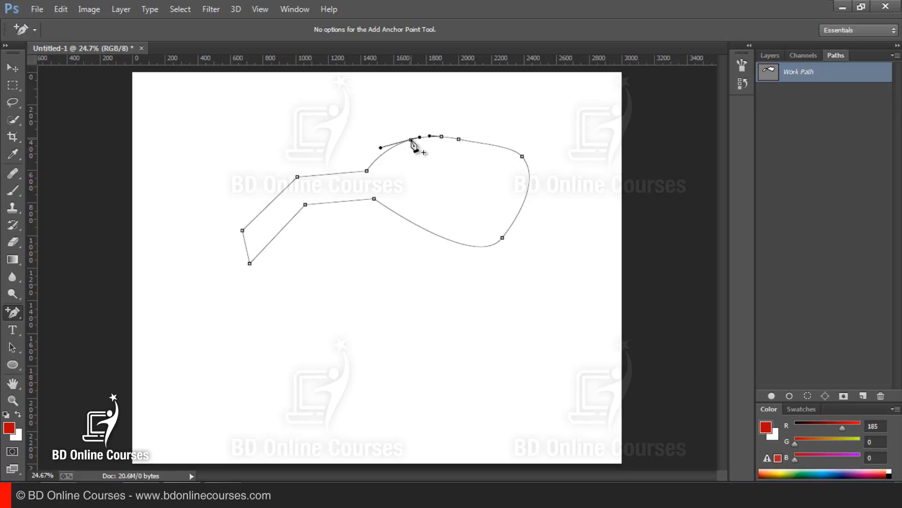
drag(411, 140, 381, 125)
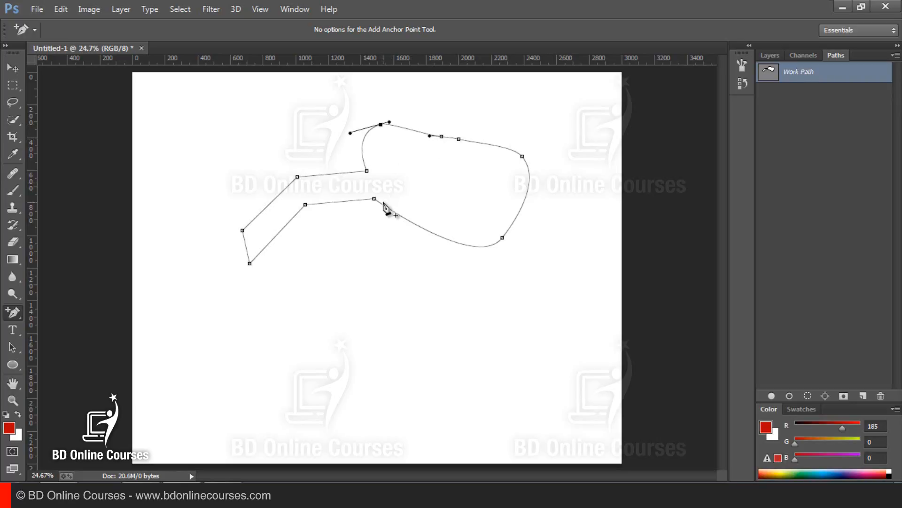
click(412, 221)
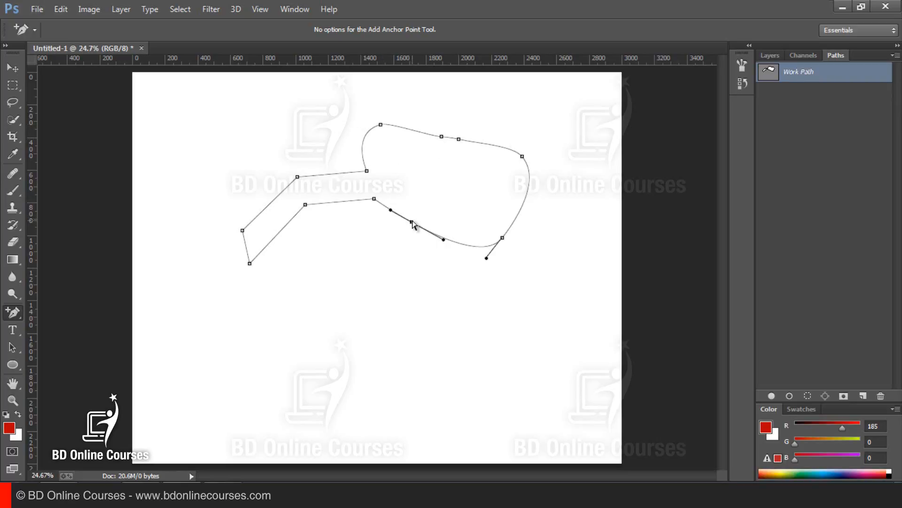
drag(412, 222, 402, 247)
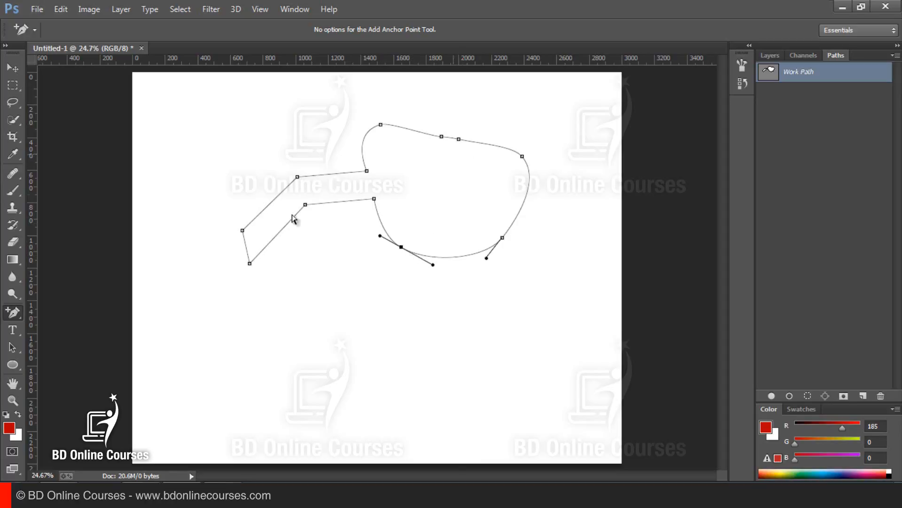
- Remove four anchor points along the bowl's upper edge with the Delete Anchor Point tool
right_click(10, 313)
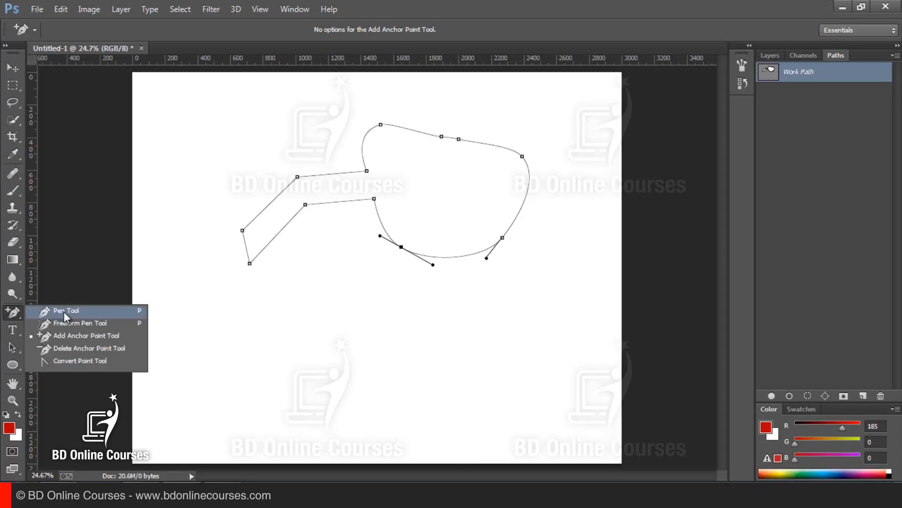
click(74, 349)
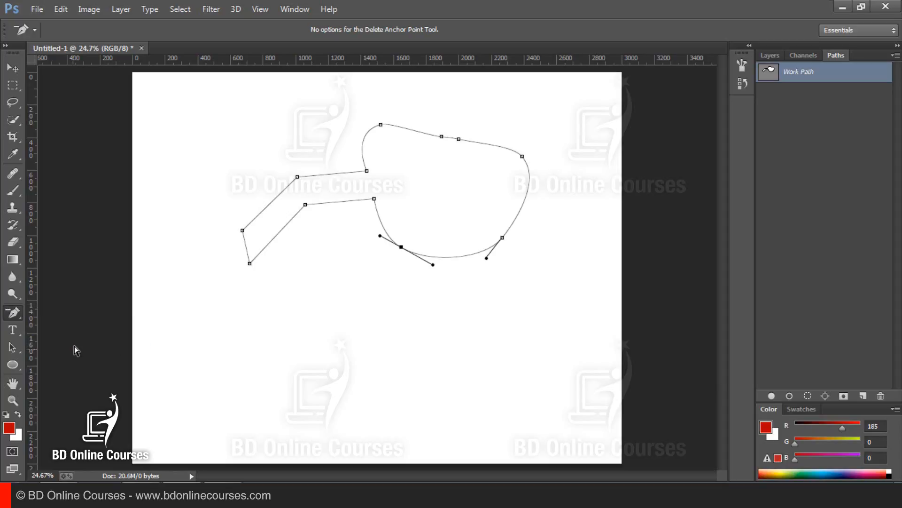
click(442, 138)
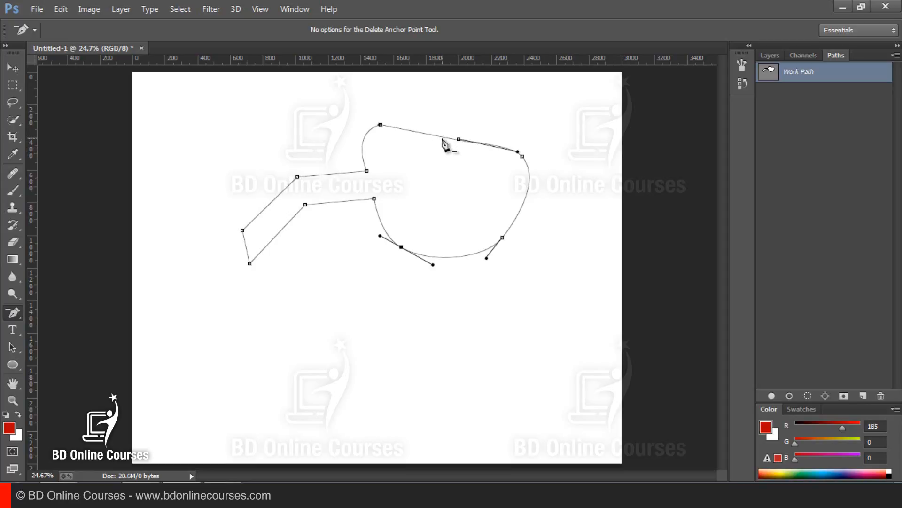
click(522, 156)
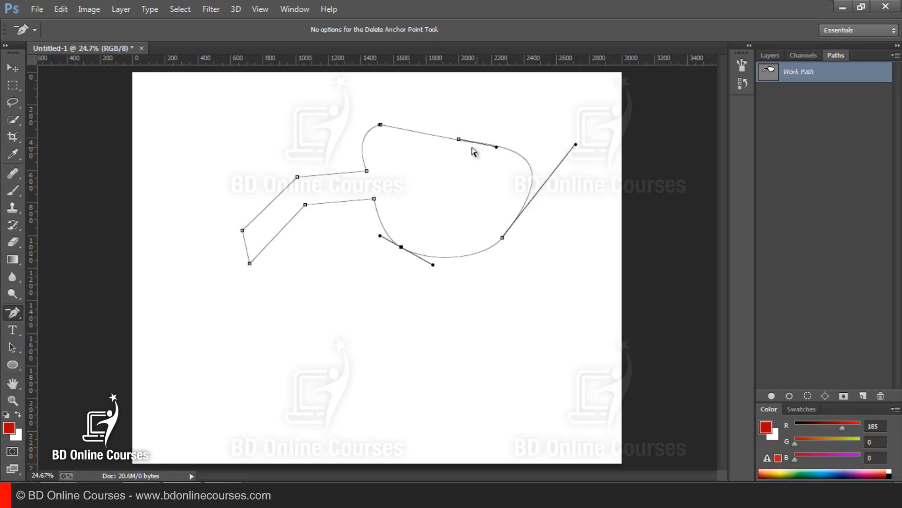
click(460, 140)
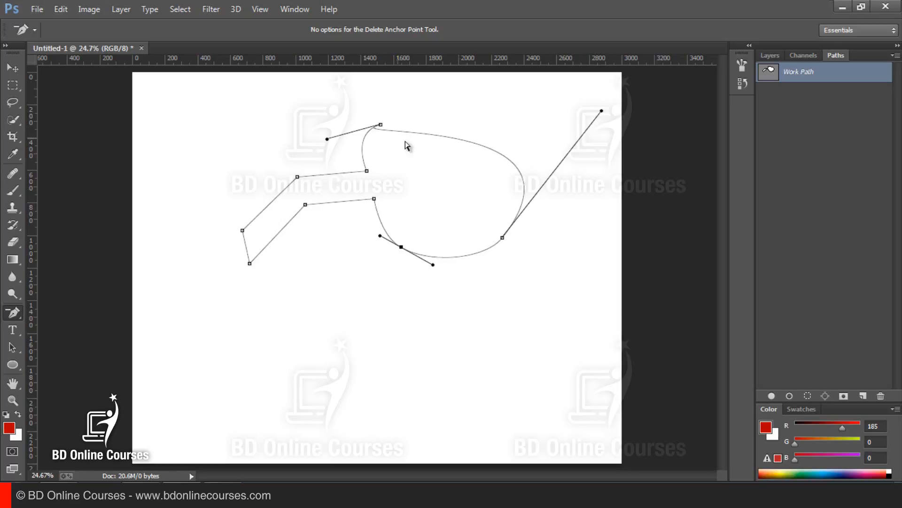
click(381, 125)
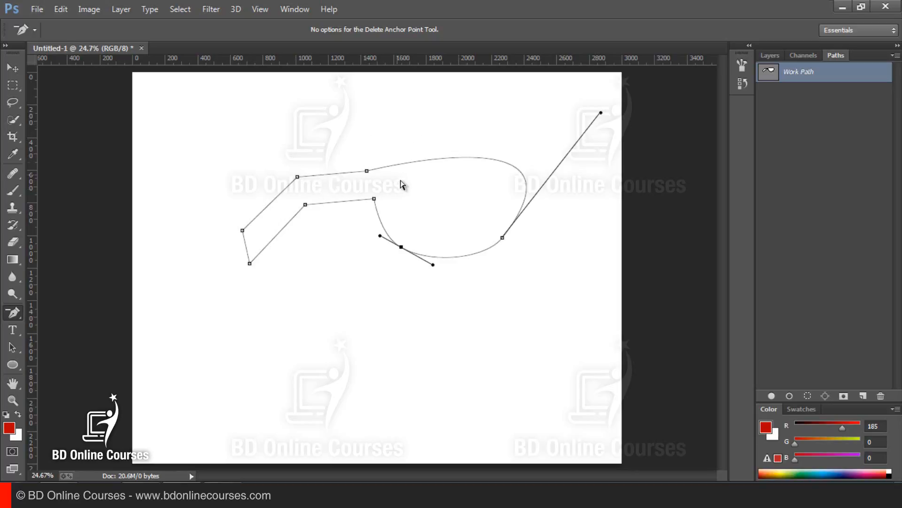
- Convert the bowl's two lower smooth points to corner points with the Convert Point tool
right_click(15, 313)
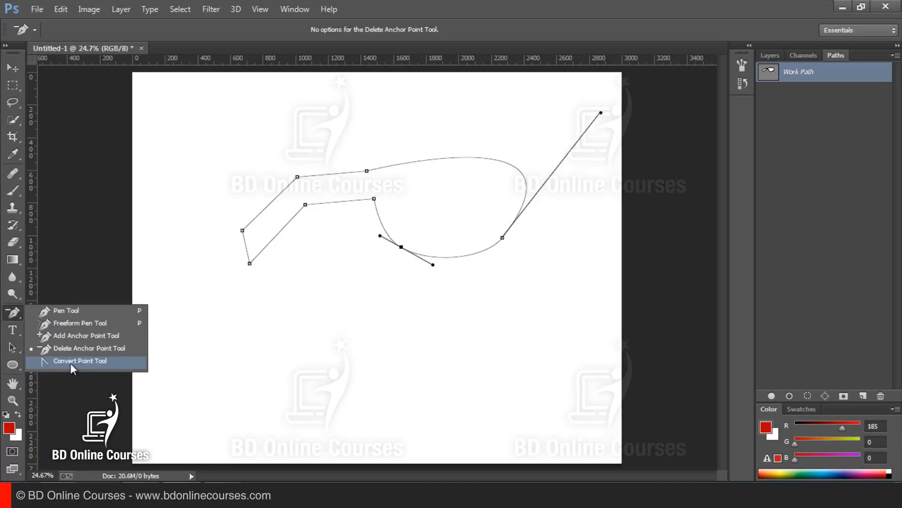
click(91, 364)
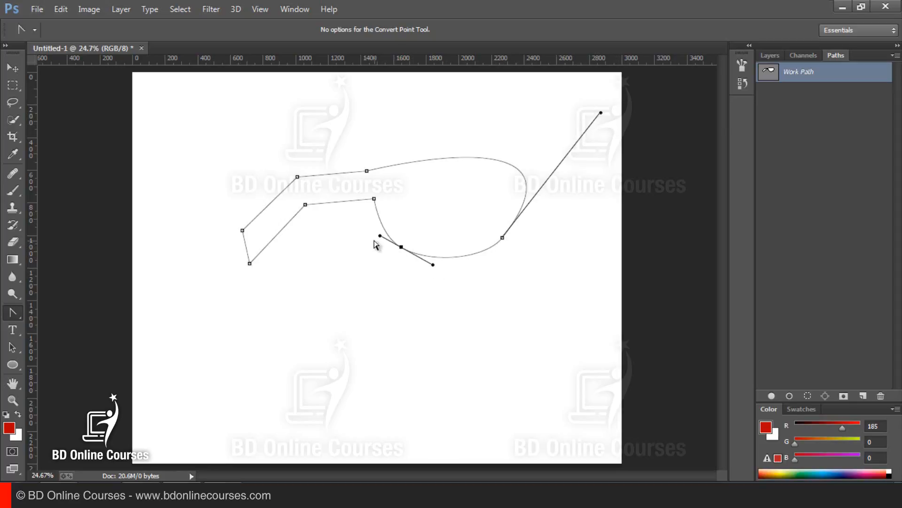
click(401, 247)
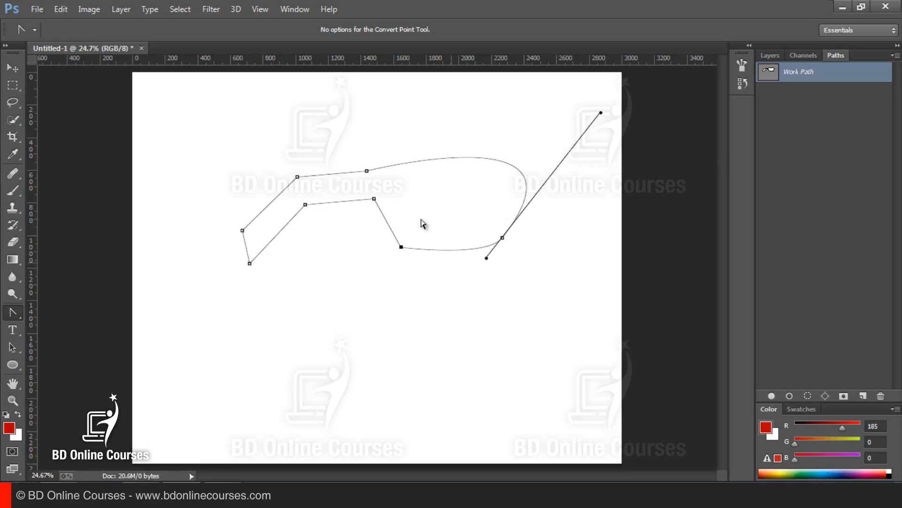
click(503, 237)
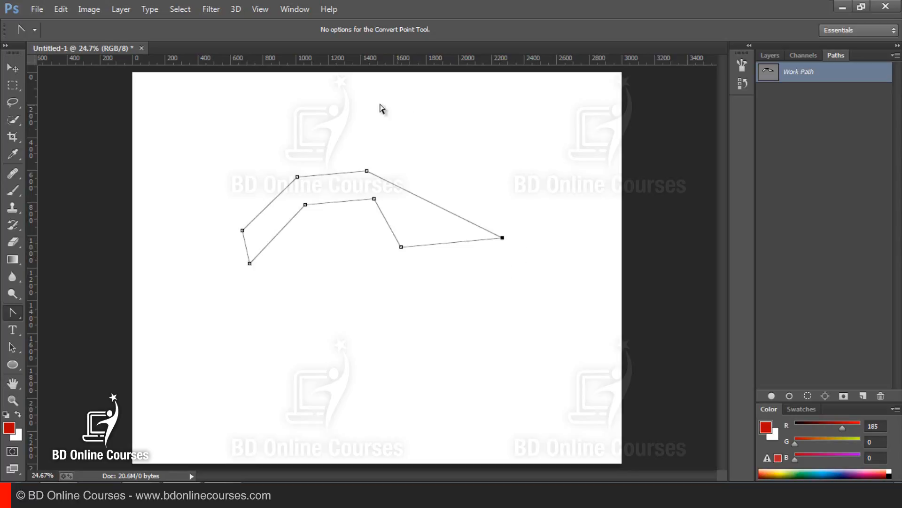
- Switch back to the Pen tool and delete the work path
right_click(6, 314)
click(42, 312)
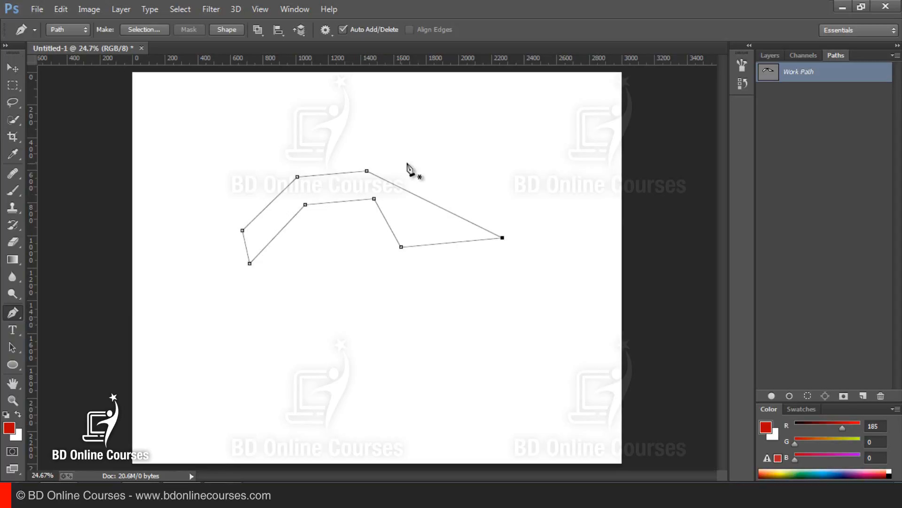
drag(820, 80, 837, 386)
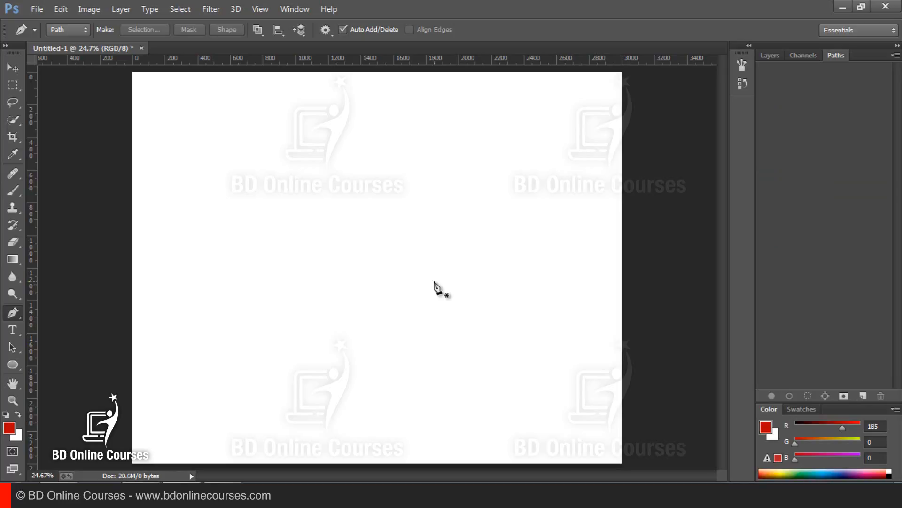
- Open the apple image from the Images folder
click(33, 9)
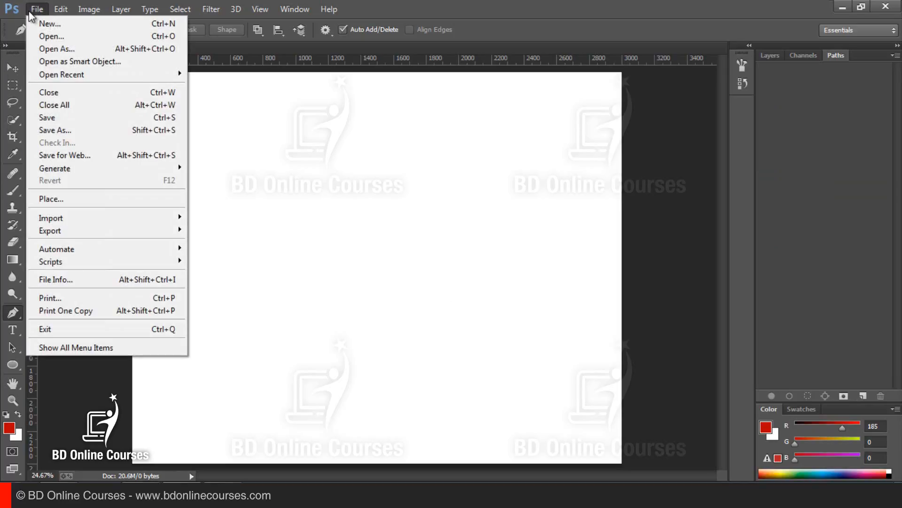
click(47, 36)
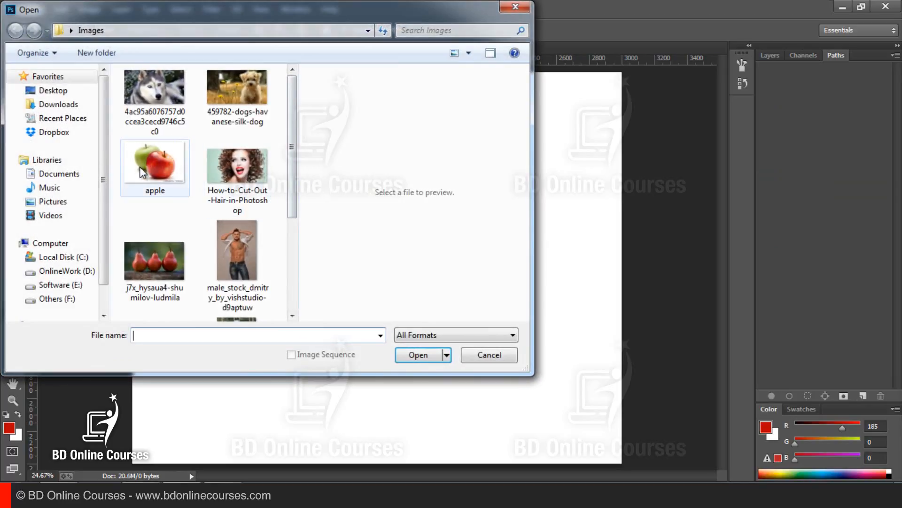
double_click(155, 163)
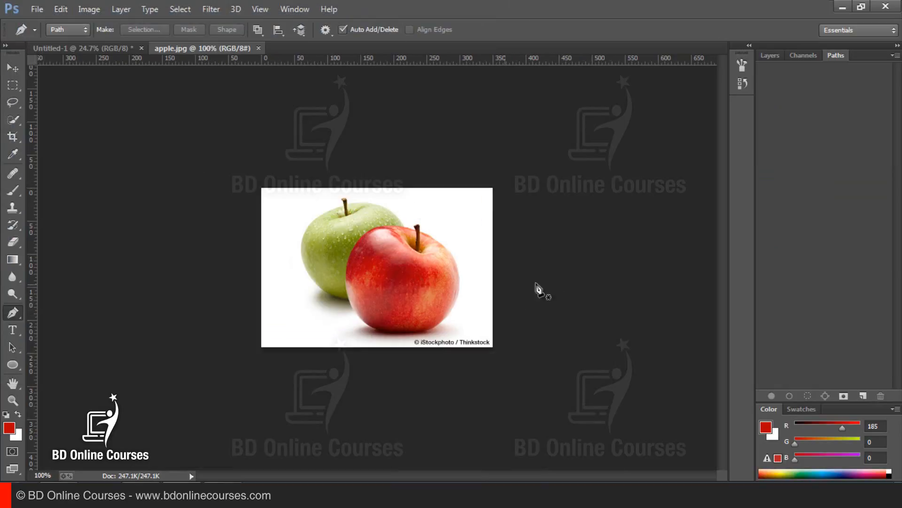
- Start a path where the red apple's upper edge meets the stem's left side, and curve it leftward along the apple's top edge
key(ctrl+plus)
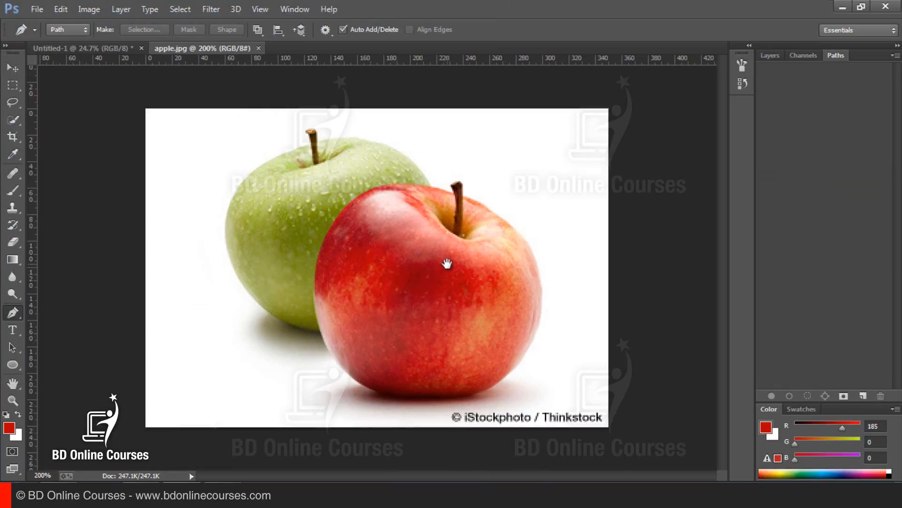
key(ctrl+plus)
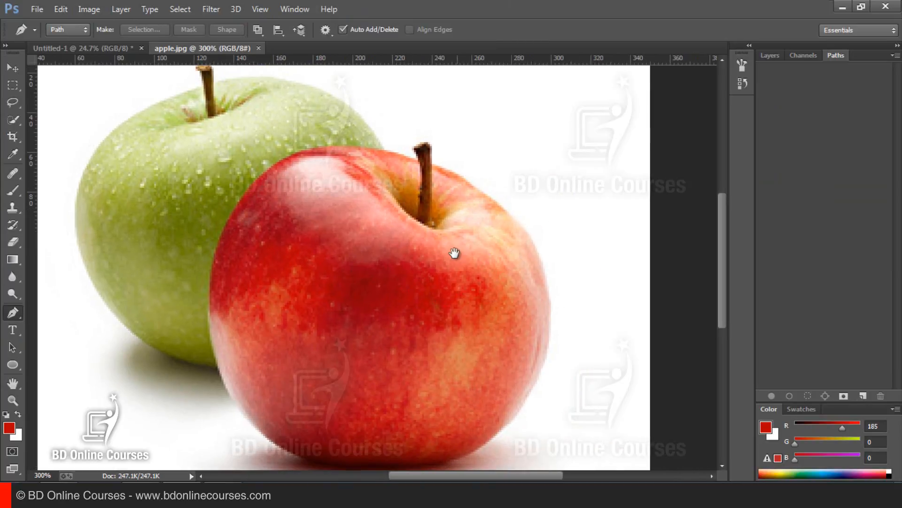
scroll(454, 253, down, 2)
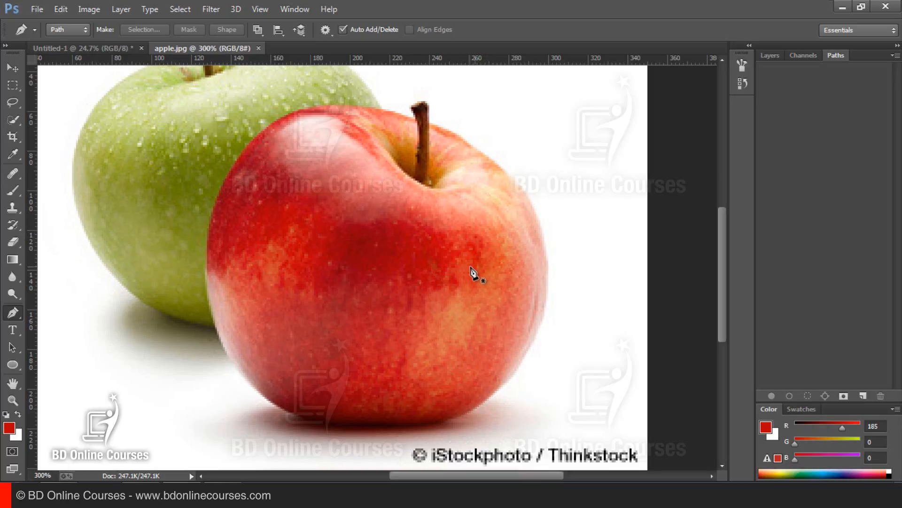
scroll(415, 220, up, 1)
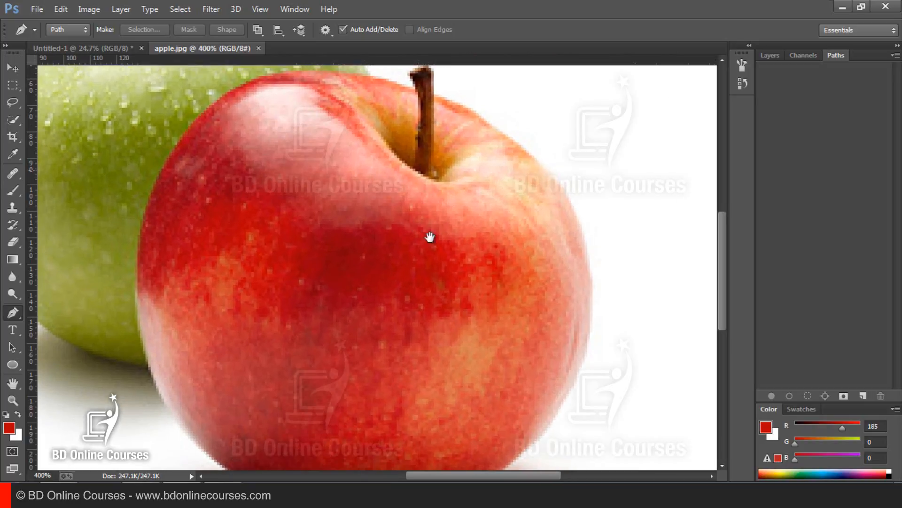
scroll(430, 236, down, 3)
scroll(409, 211, up, 5)
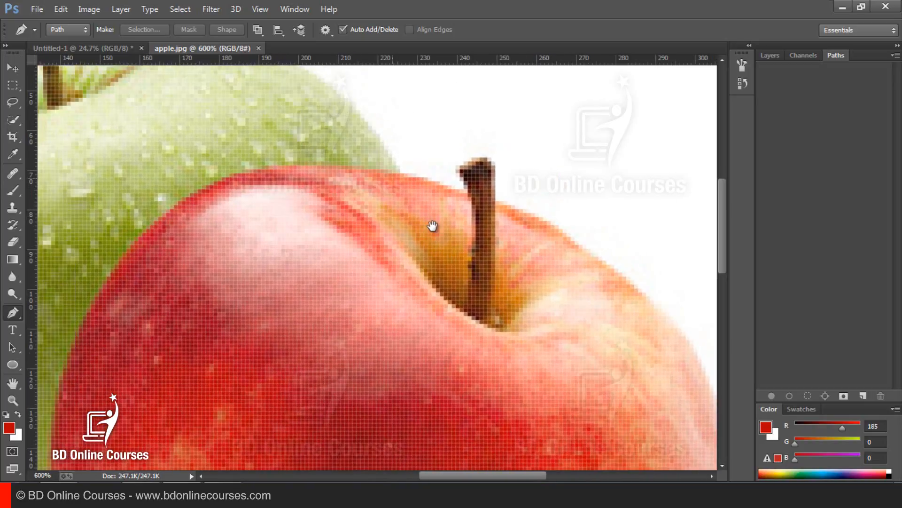
scroll(432, 226, down, 2)
scroll(413, 202, up, 5)
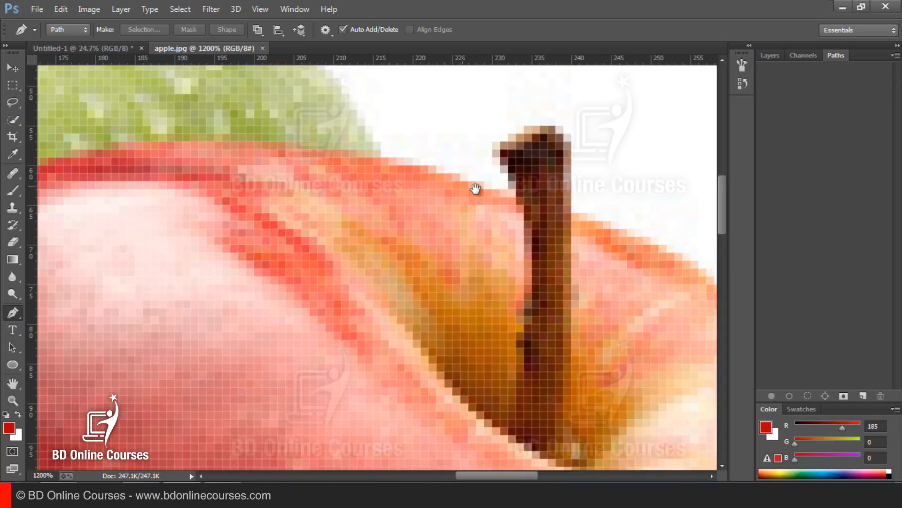
scroll(484, 216, down, 3)
scroll(537, 252, up, 3)
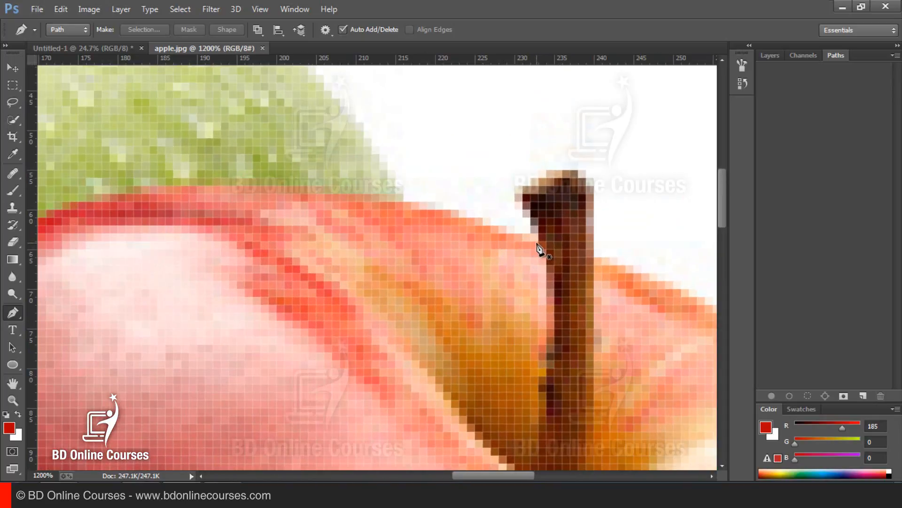
click(539, 242)
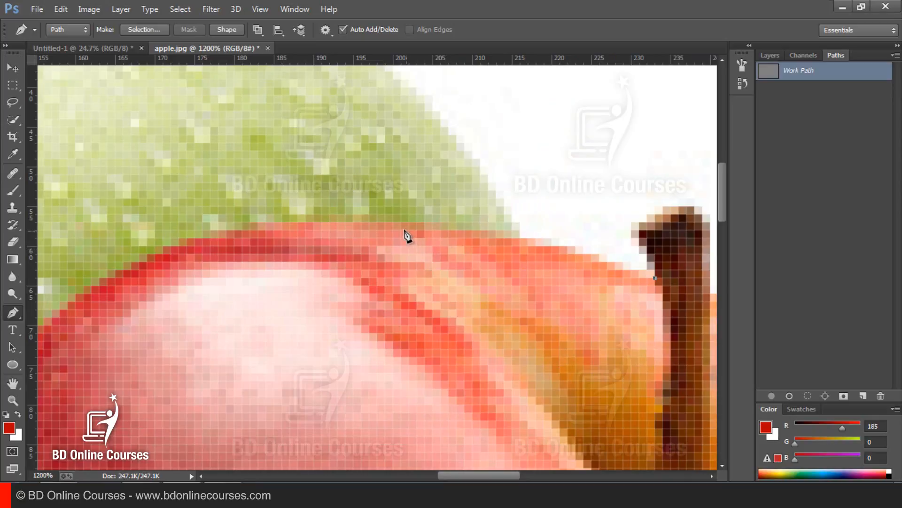
drag(385, 230, 279, 226)
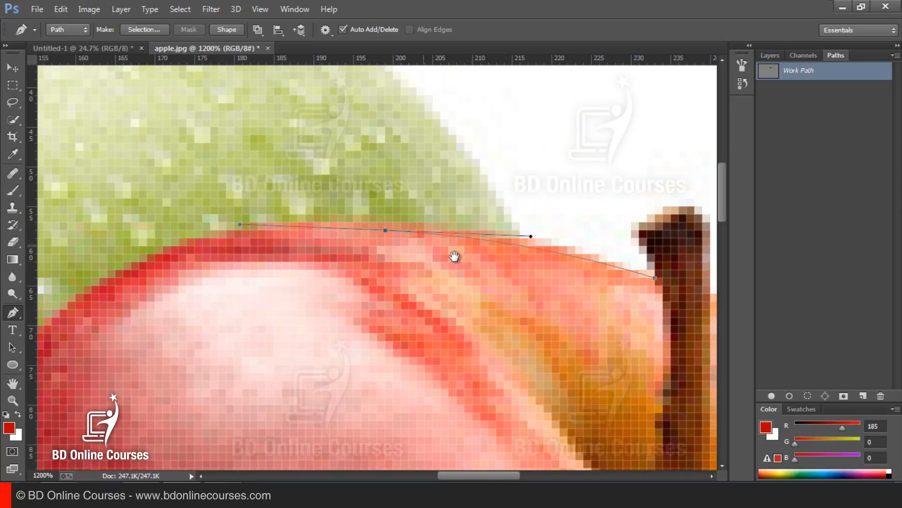
- Continue the path down the red apple's upper-left edge with two smooth anchor points that follow its contour
drag(402, 245, 556, 195)
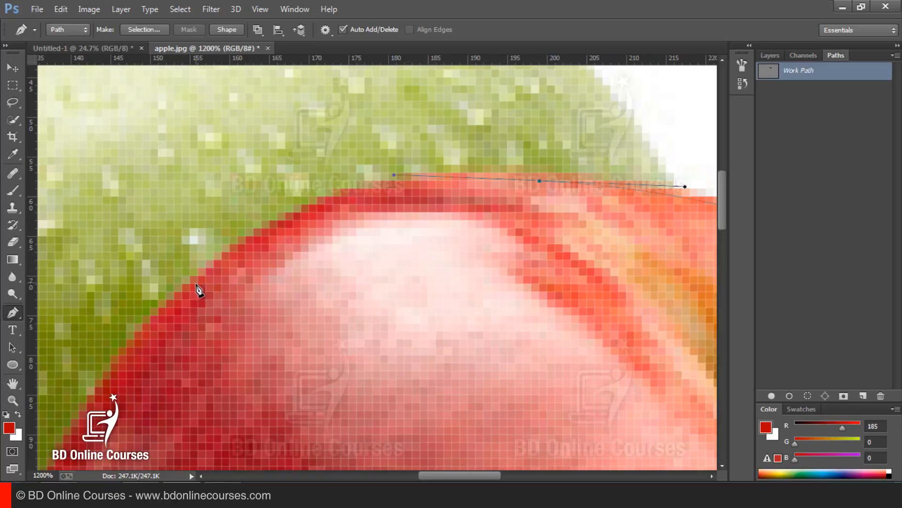
drag(191, 285, 143, 323)
drag(100, 343, 97, 365)
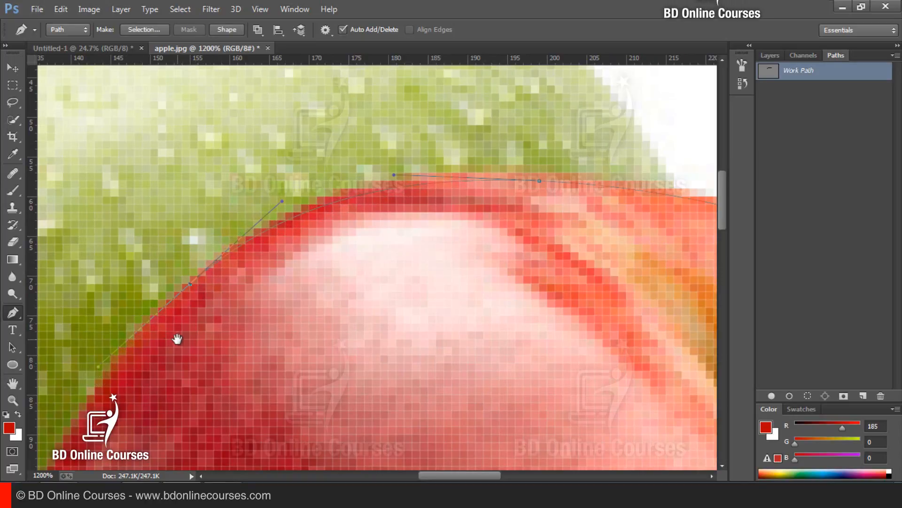
drag(177, 338, 337, 181)
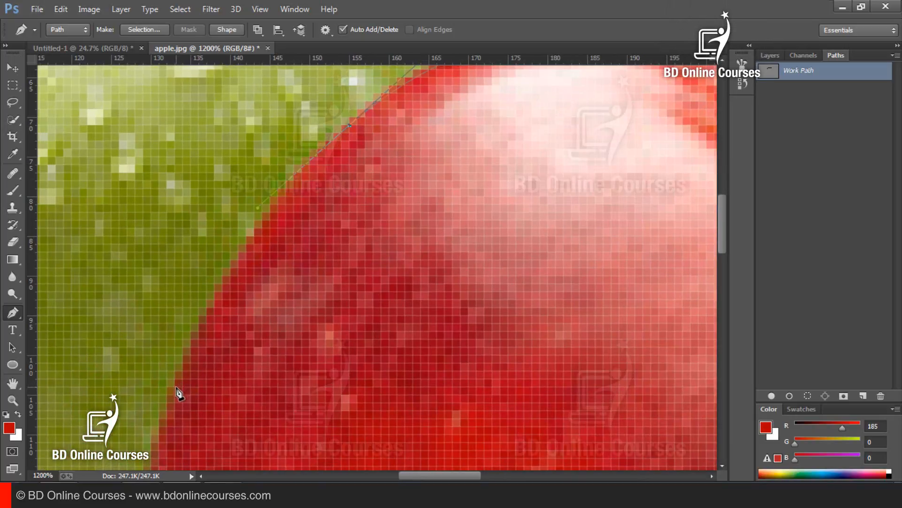
drag(174, 387, 152, 442)
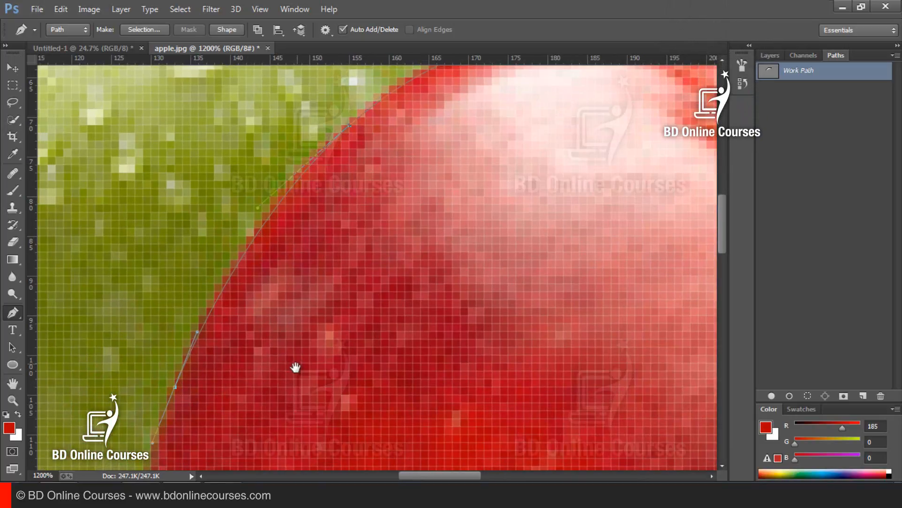
- Extend the path down the red apple's left side to its lower-left edge with two more smooth anchor points
drag(294, 367, 302, 215)
key(ctrl+minus)
drag(213, 373, 219, 457)
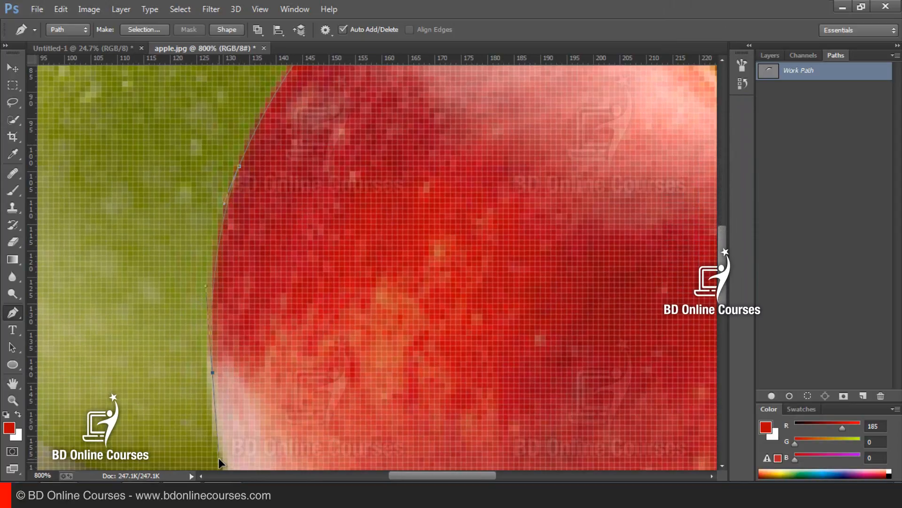
drag(326, 369, 333, 166)
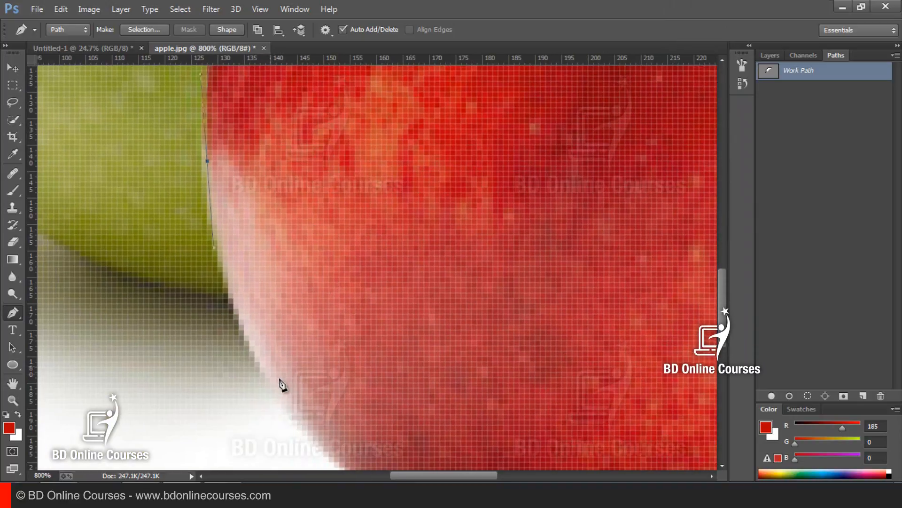
drag(297, 409, 351, 446)
- Trace the red apple's bottom edge with two smooth anchor points, one at each end of the base
drag(374, 370, 268, 165)
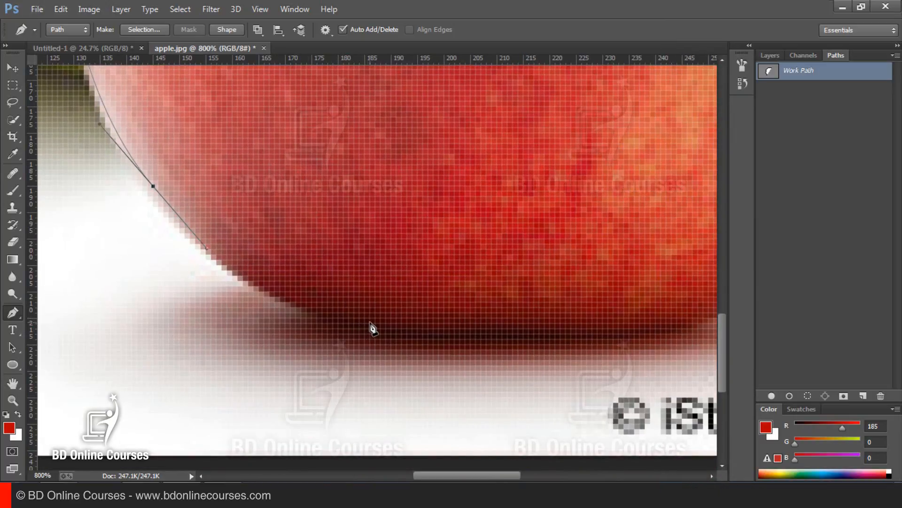
drag(370, 323, 242, 356)
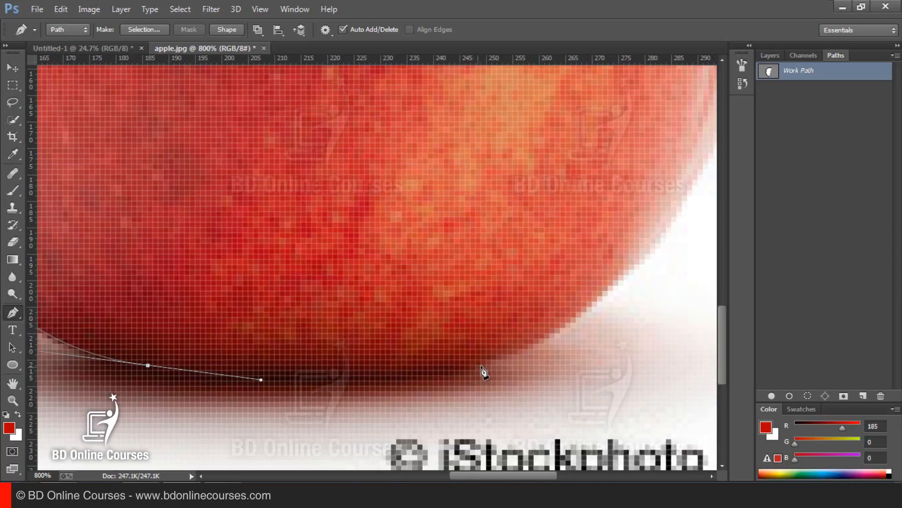
drag(486, 365, 549, 339)
- Trace the red apple's right side with two smooth anchor points, and adjust the upper point and its handle to fit the edge
drag(603, 282, 444, 442)
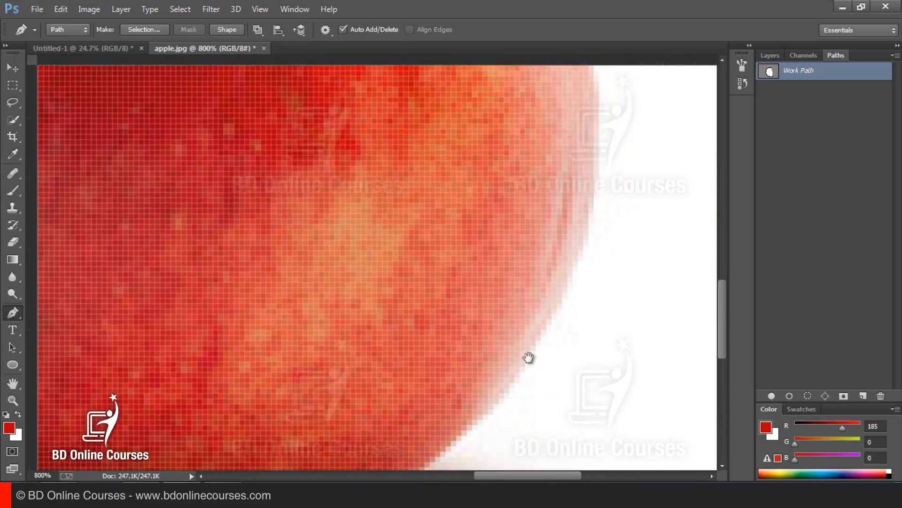
drag(544, 320, 533, 401)
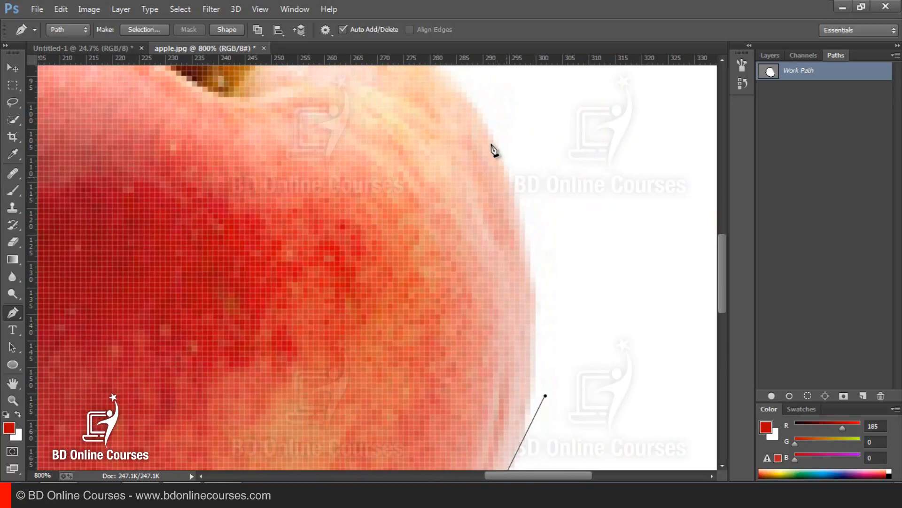
drag(510, 177, 480, 107)
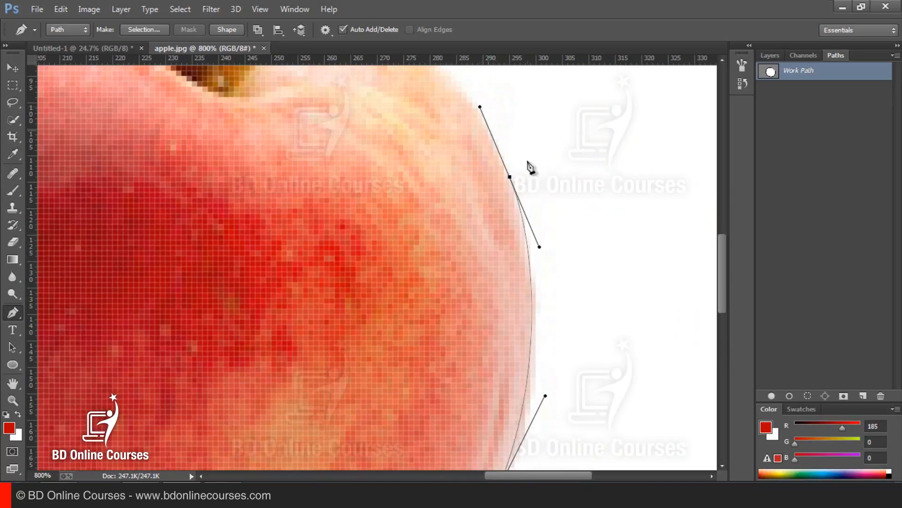
drag(509, 178, 505, 178)
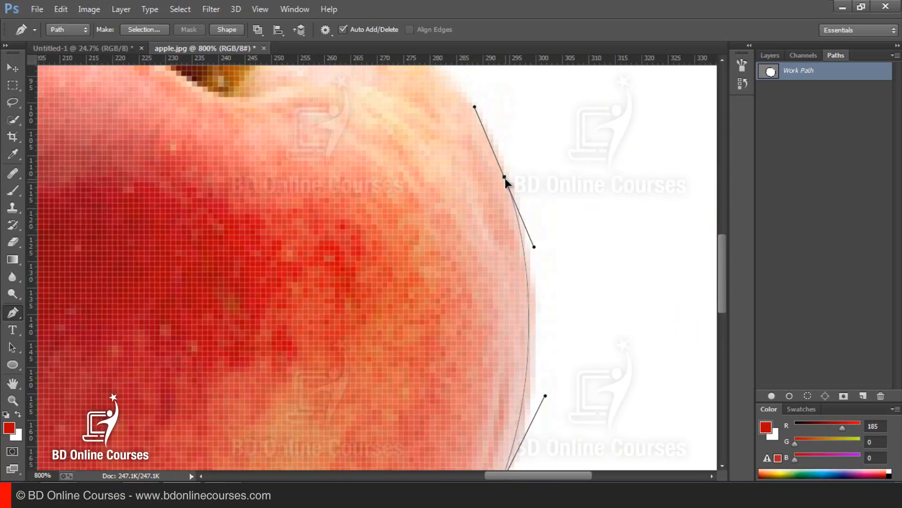
drag(534, 246, 544, 261)
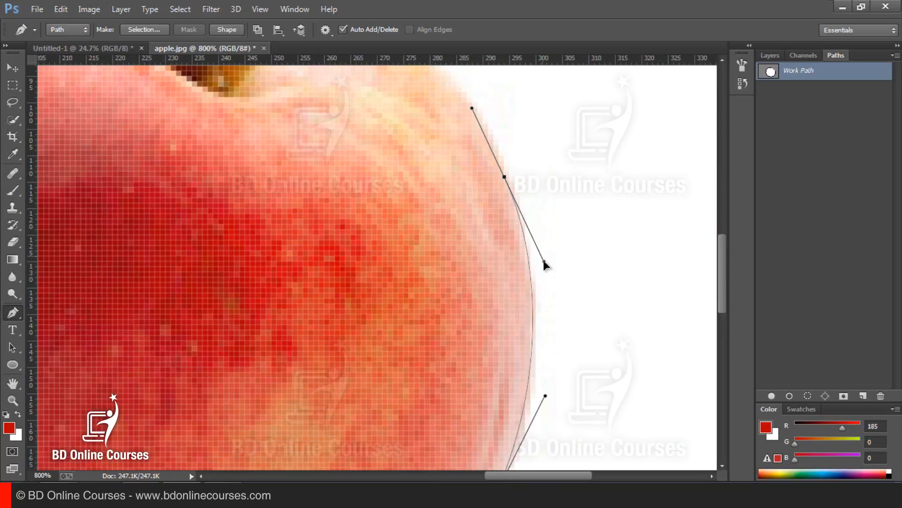
- Continue the path over the apple's upper-right shoulder with a smooth point, ending at a corner point on the stem's right side
drag(488, 176, 539, 398)
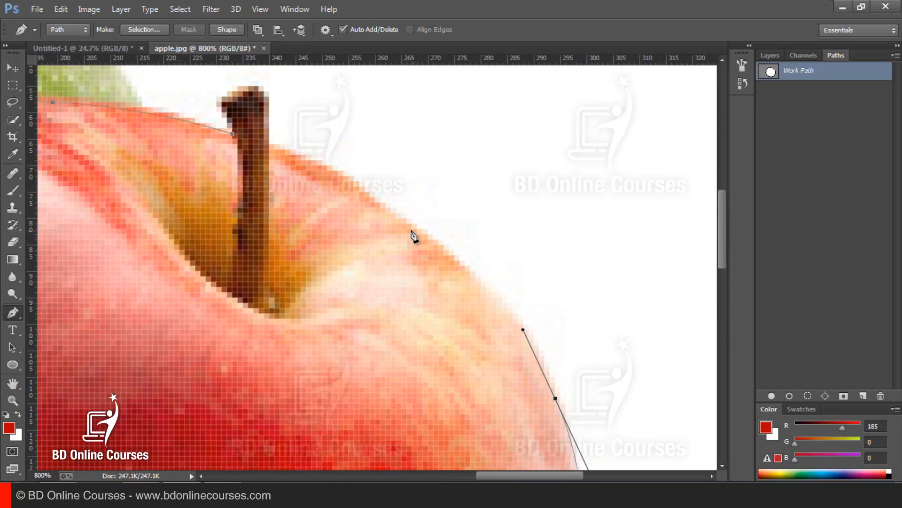
drag(402, 220, 404, 243)
ctrl+click(372, 204)
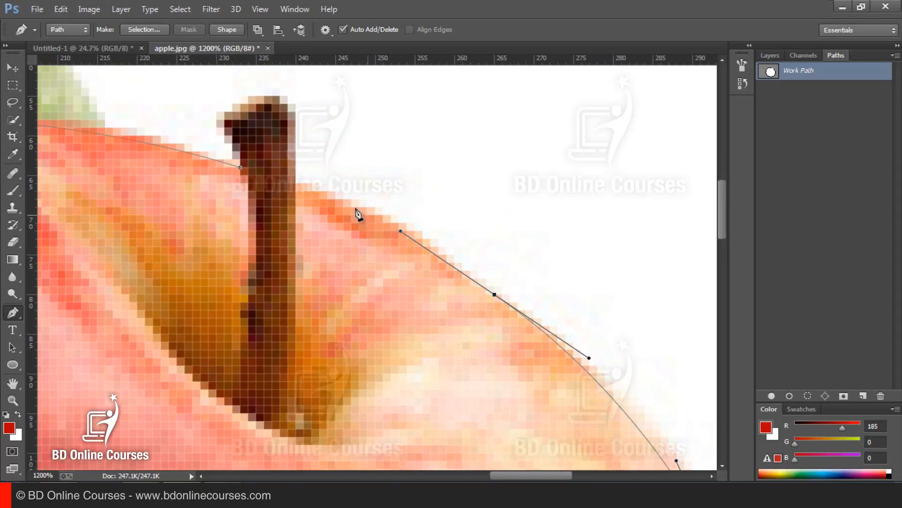
click(297, 189)
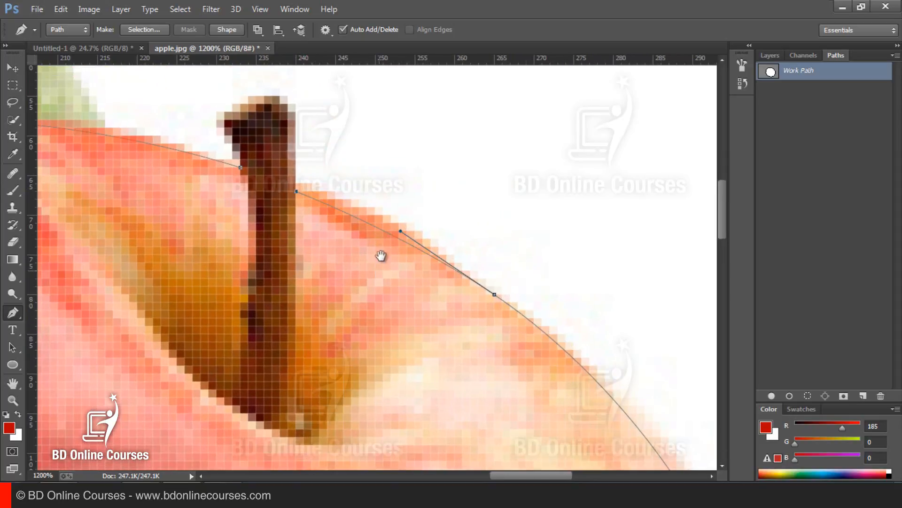
- Outline the part of the stem above the apple with anchor points and close the path at its starting point
drag(381, 255, 411, 303)
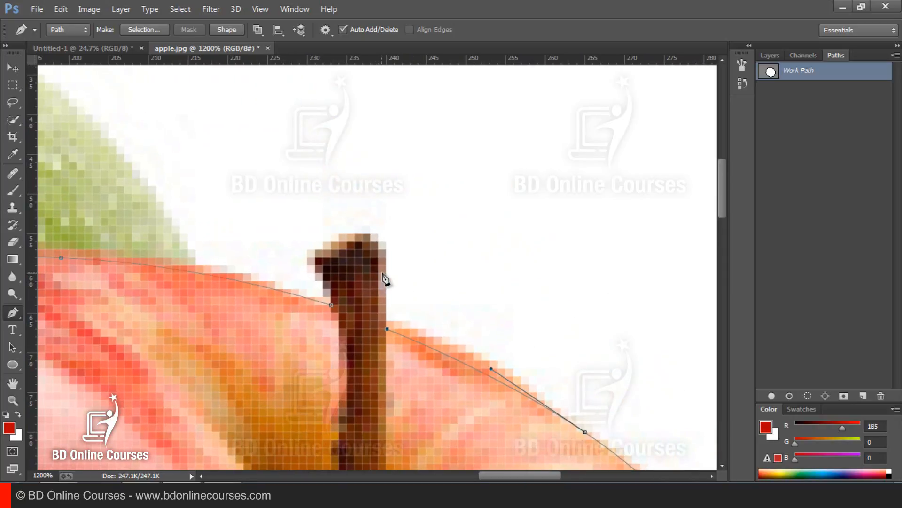
drag(388, 262, 383, 251)
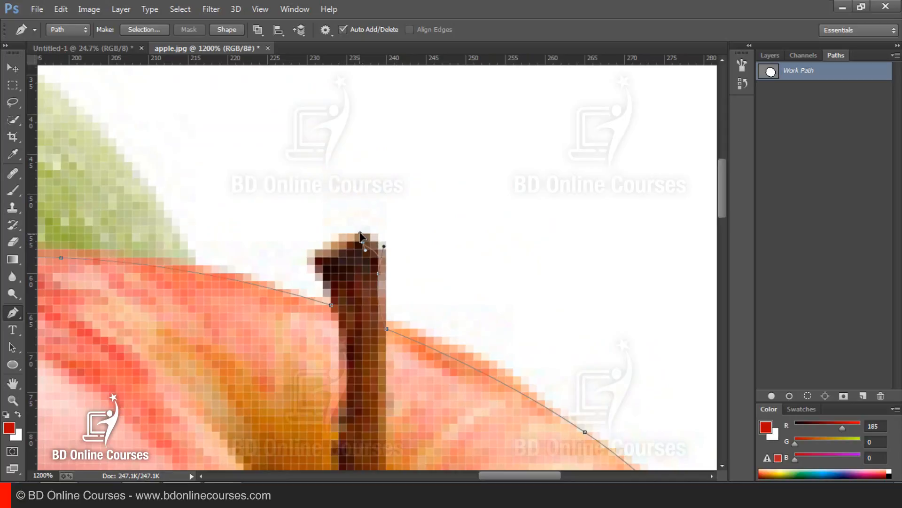
key(ctrl+z)
click(323, 248)
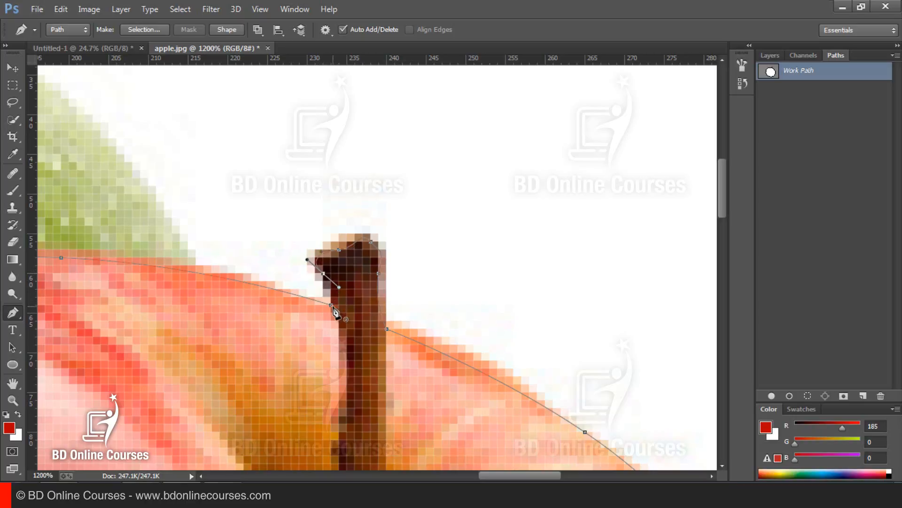
- Load the closed work path as a selection and copy the selected red apple
key(ctrl+0)
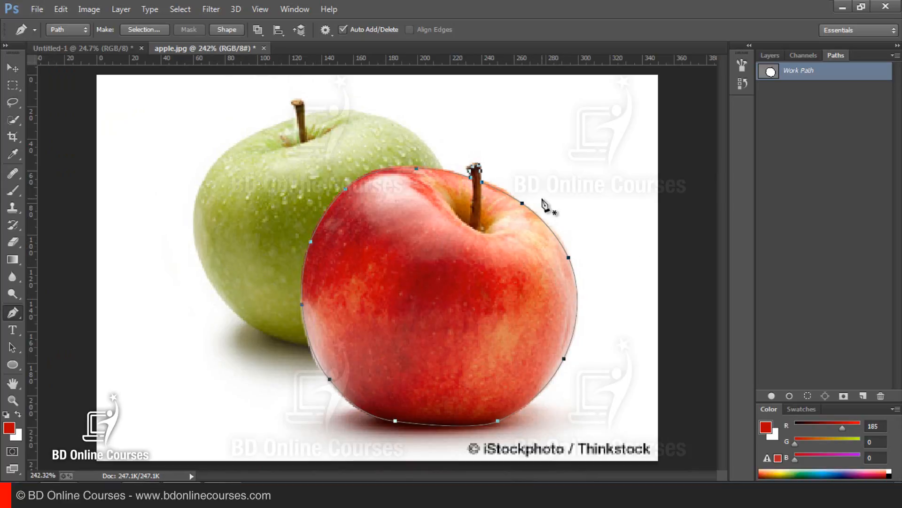
click(809, 396)
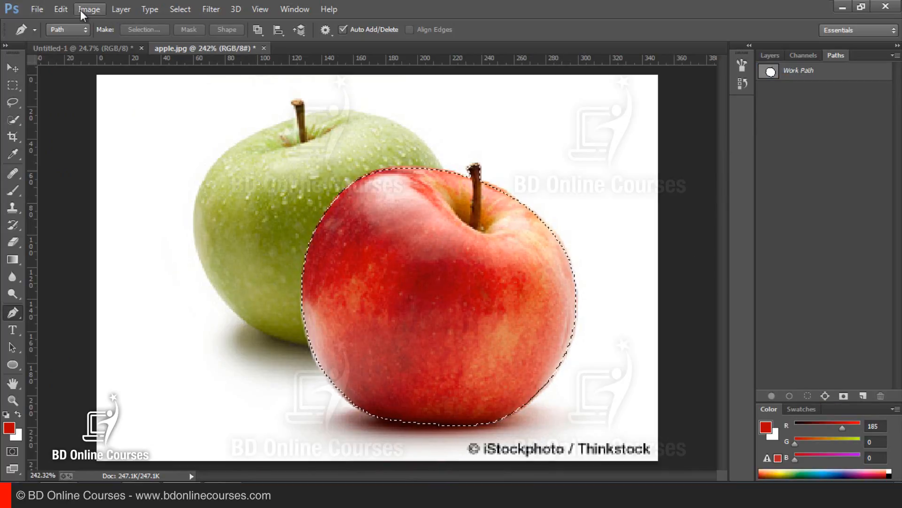
click(64, 10)
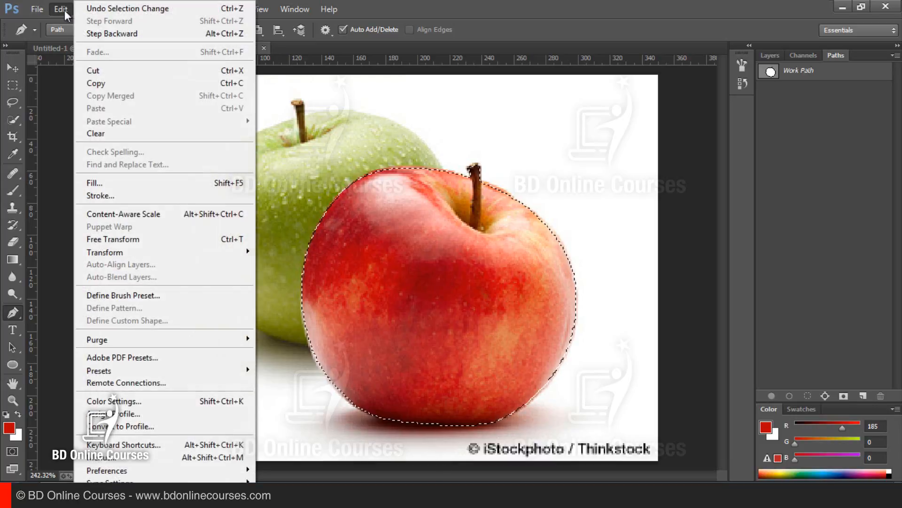
click(108, 87)
- Paste the copied red apple into the Untitled-1 document
click(101, 45)
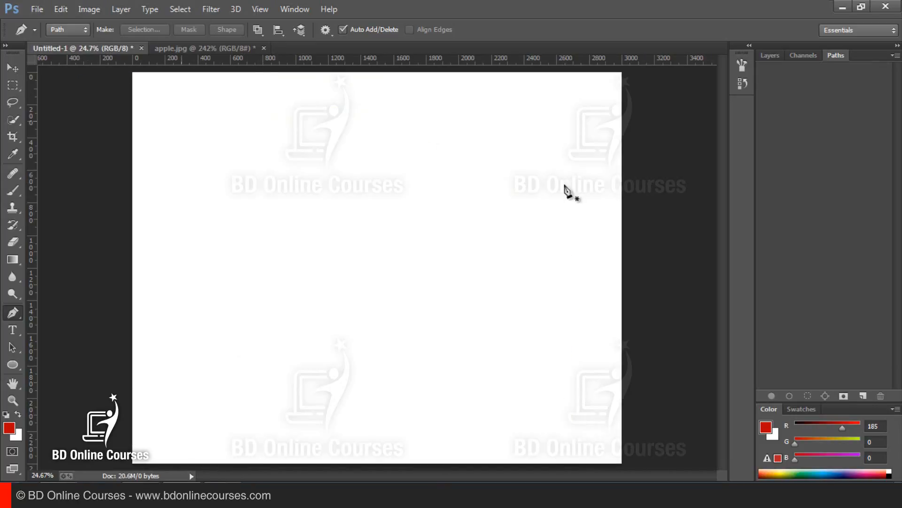
click(61, 9)
click(122, 108)
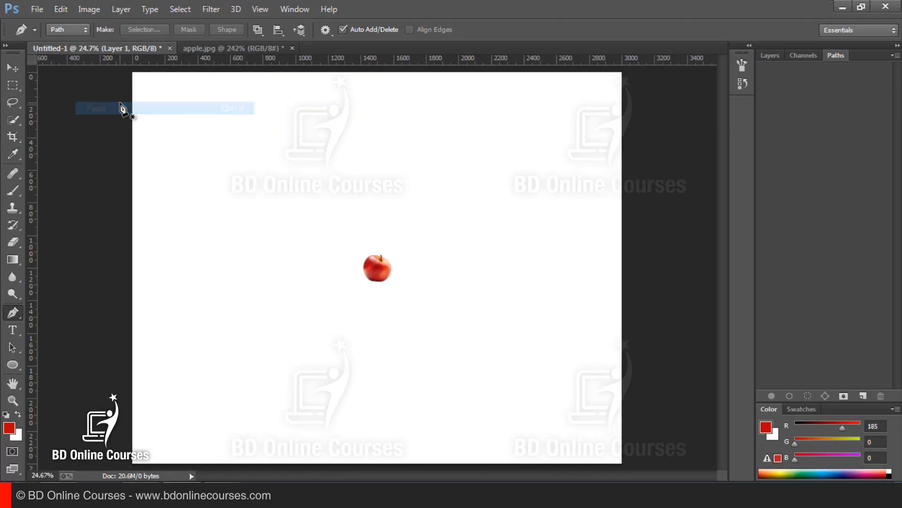
- Examine the pasted apple's cut-out edges at 200% zoom and its layer in the document
ctrl+click(385, 266)
ctrl+click(387, 257)
ctrl+click(387, 257)
ctrl+click(387, 257)
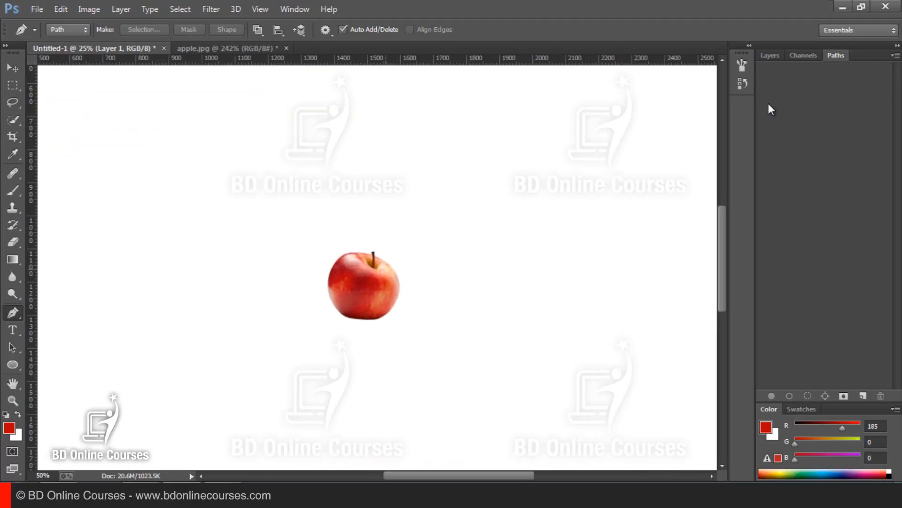
click(769, 56)
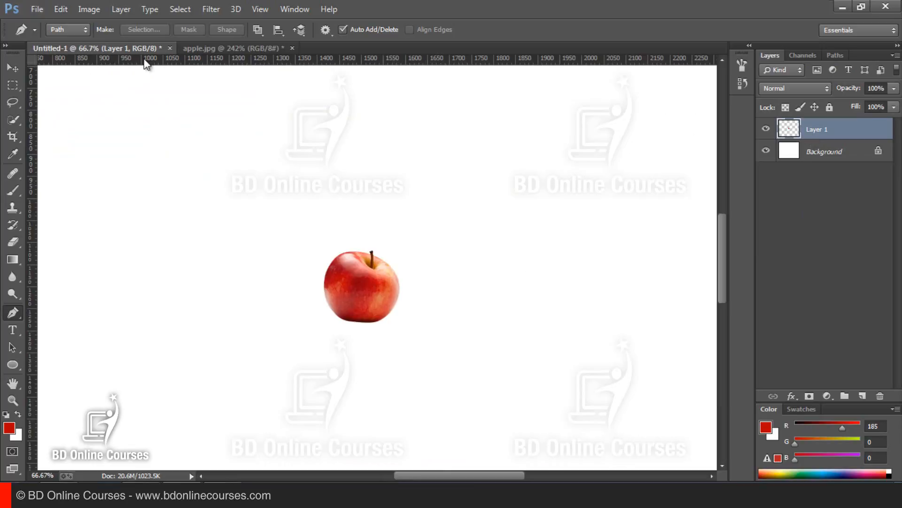
ctrl+click(362, 302)
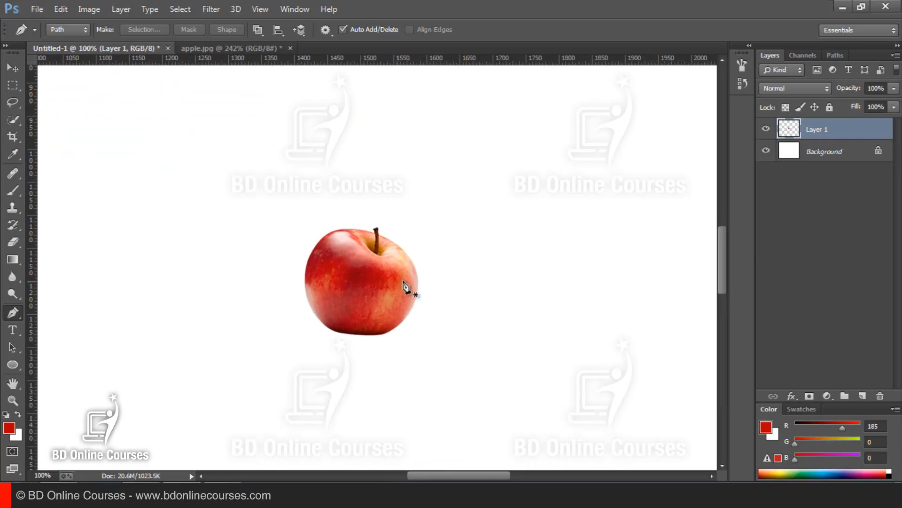
ctrl+click(384, 280)
ctrl+click(382, 276)
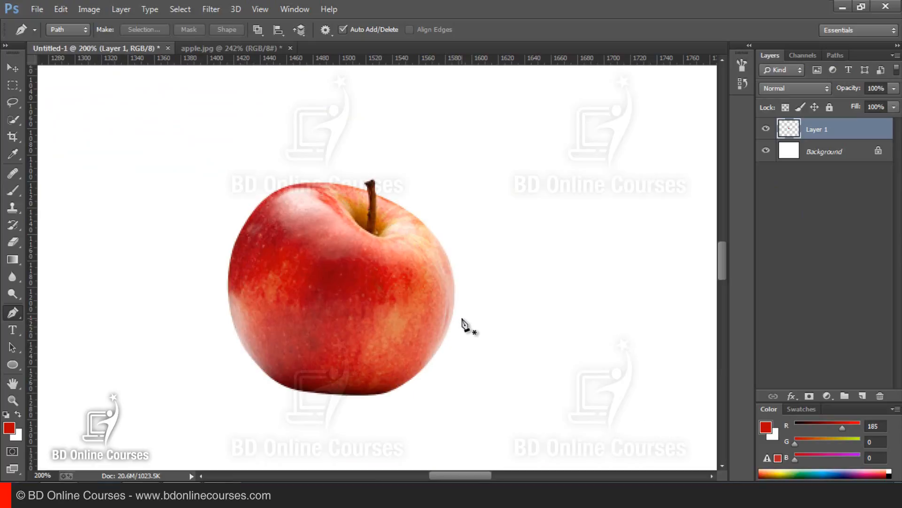
- Compare the original selection in apple.jpg with the pasted apple in Untitled-1
click(222, 47)
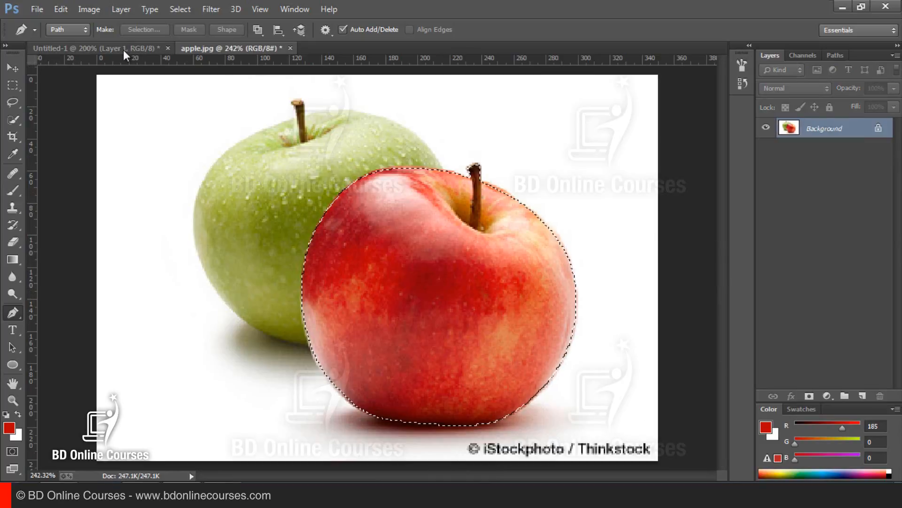
click(123, 49)
scroll(538, 289, right, 2)
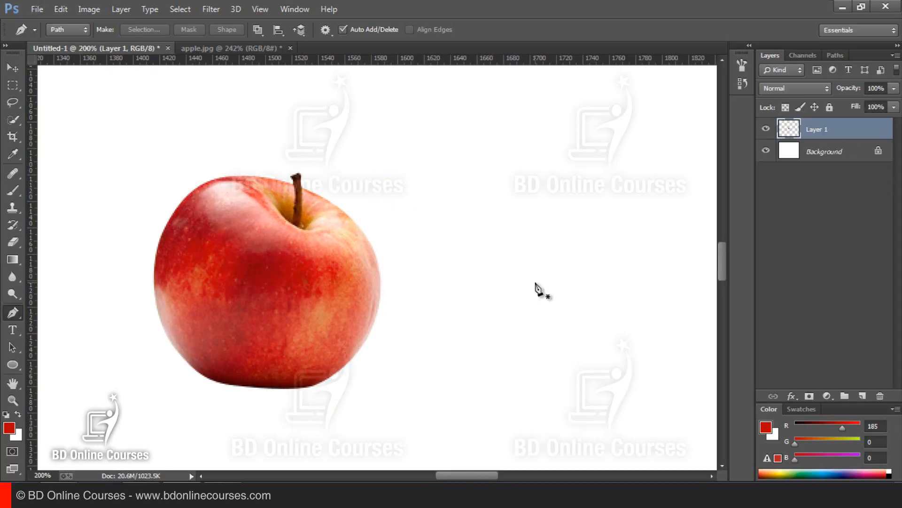